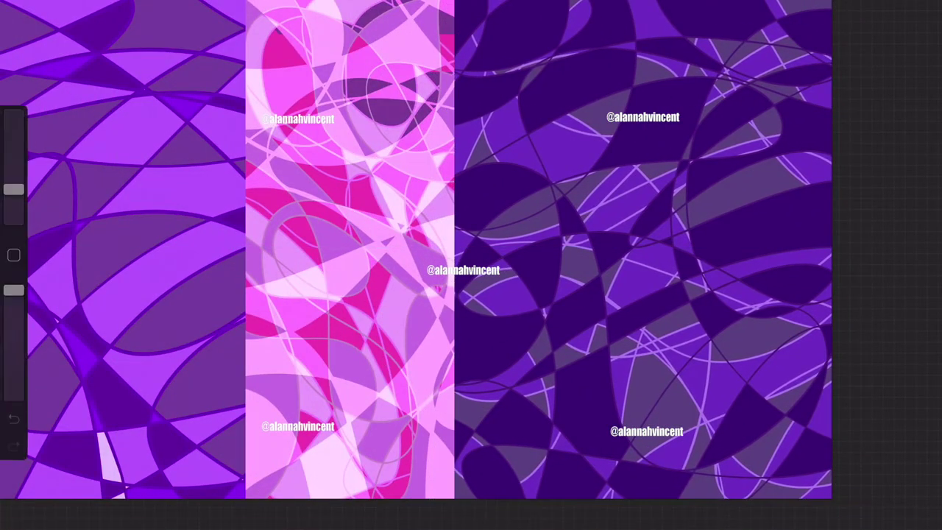
- Slide the purple pattern panel left against its neighbour
key(l)
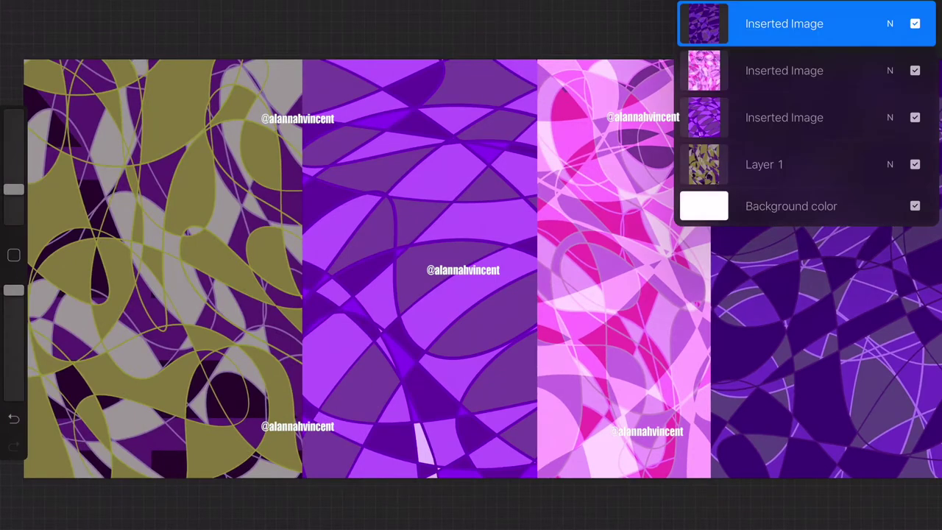
click(784, 117)
key(v)
mouse_move(419, 295)
mouse_down()
mouse_move(368, 294)
mouse_move(406, 295)
mouse_up()
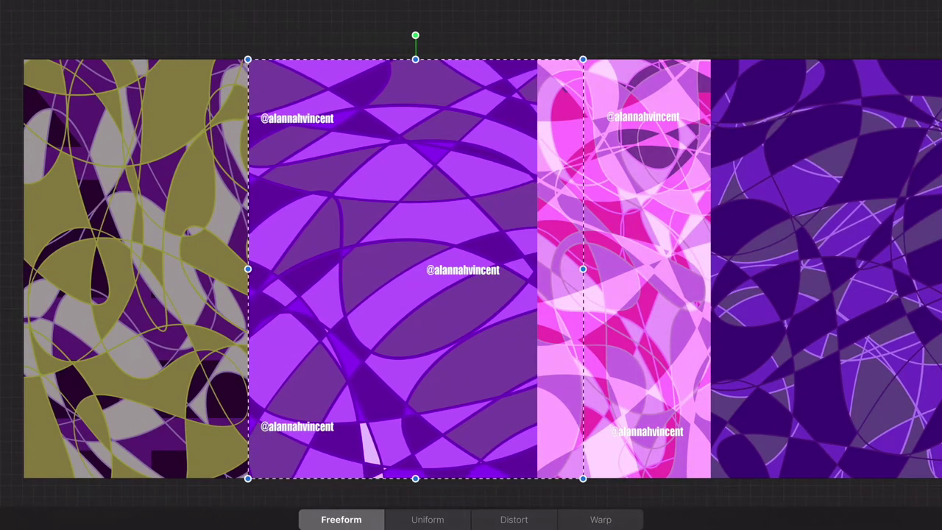
key(v)
- Slide the pink pattern panel left to close the gap
key(l)
click(784, 69)
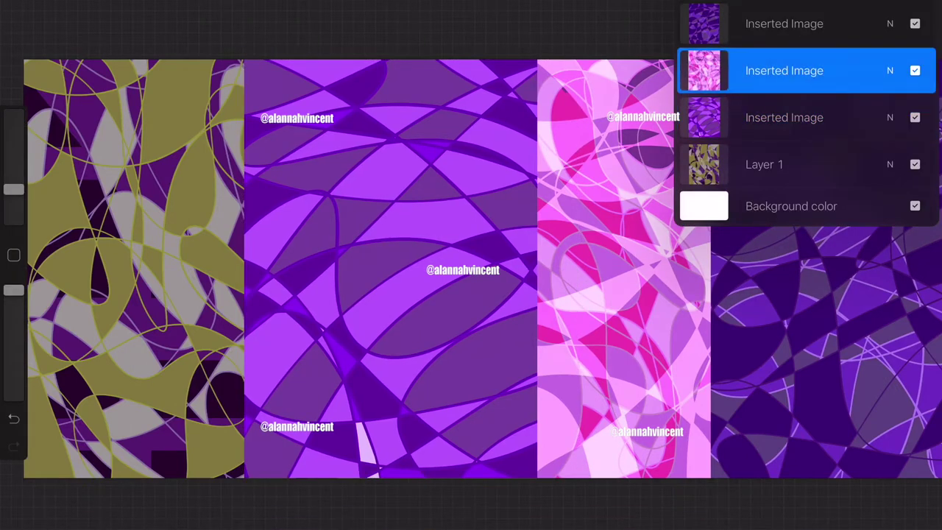
key(v)
drag(625, 294, 536, 301)
key(v)
drag(433, 355, 575, 352)
scroll(471, 294, right, 2)
scroll(471, 294, down, 2)
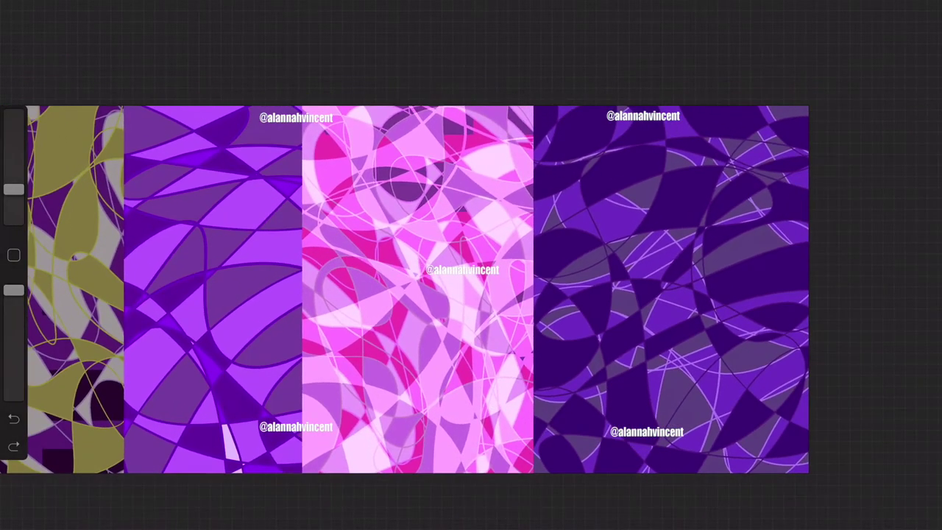
- Shift the dark purple panel right to the canvas edge, then the pink panel against it
click(919, 7)
click(800, 21)
click(147, 8)
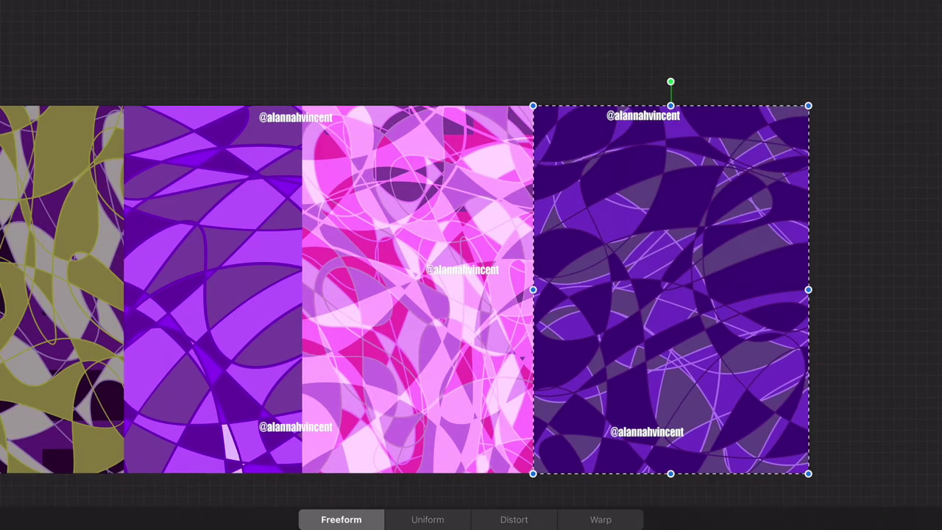
drag(669, 294, 699, 294)
click(147, 7)
click(920, 7)
click(799, 70)
click(147, 7)
drag(442, 295, 468, 295)
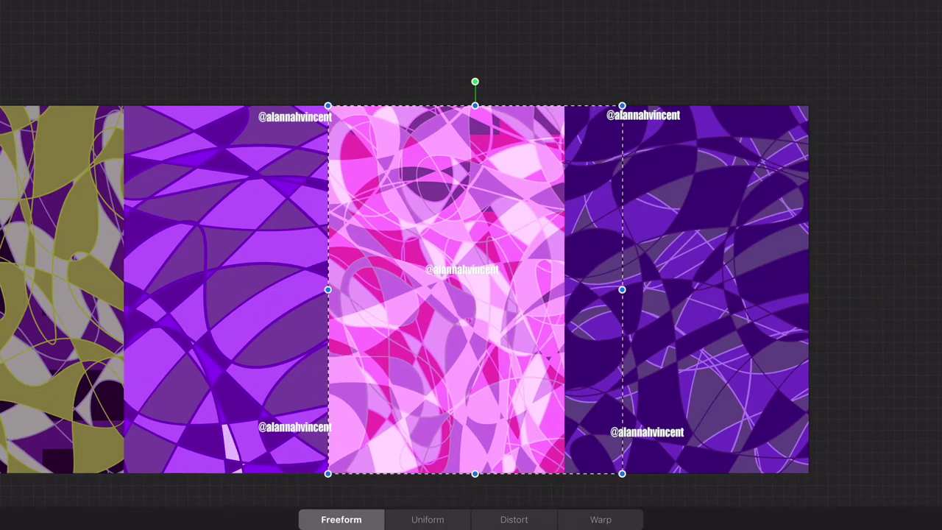
click(147, 7)
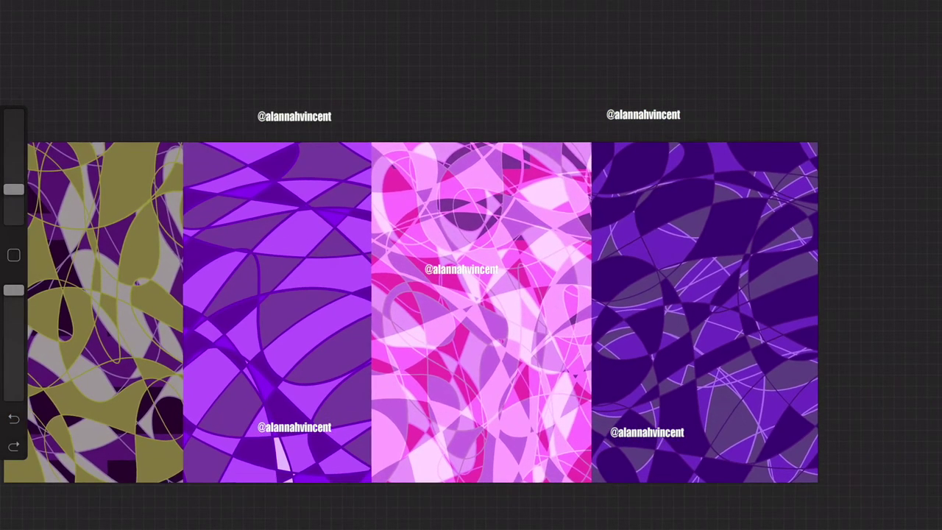
- Nudge the dark purple and pink panels slightly right until all panels sit flush
click(919, 8)
click(784, 23)
click(920, 7)
click(147, 8)
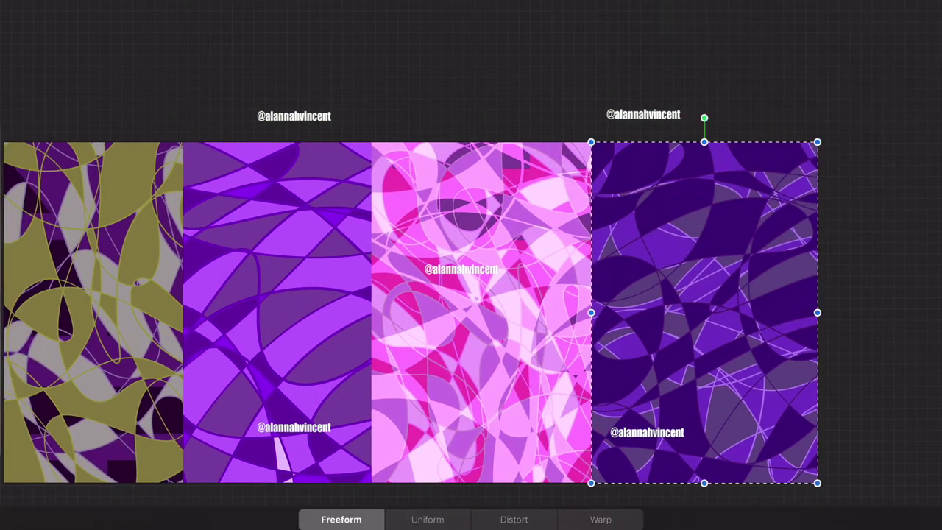
drag(706, 309, 718, 309)
click(148, 8)
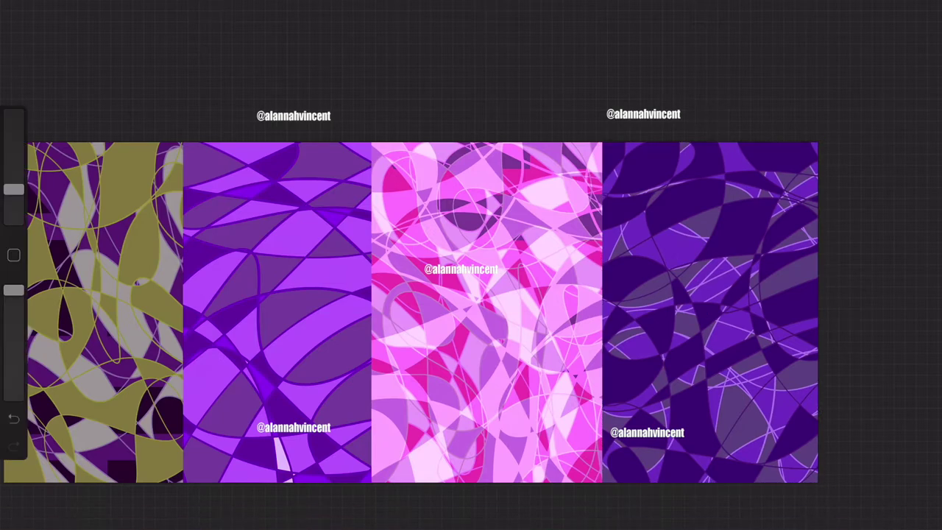
click(920, 8)
click(757, 69)
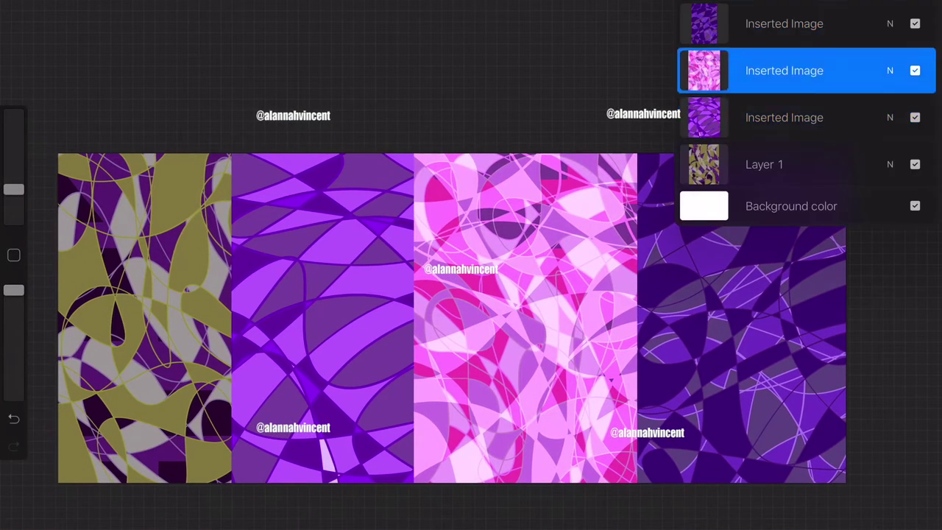
click(147, 7)
drag(529, 317, 545, 317)
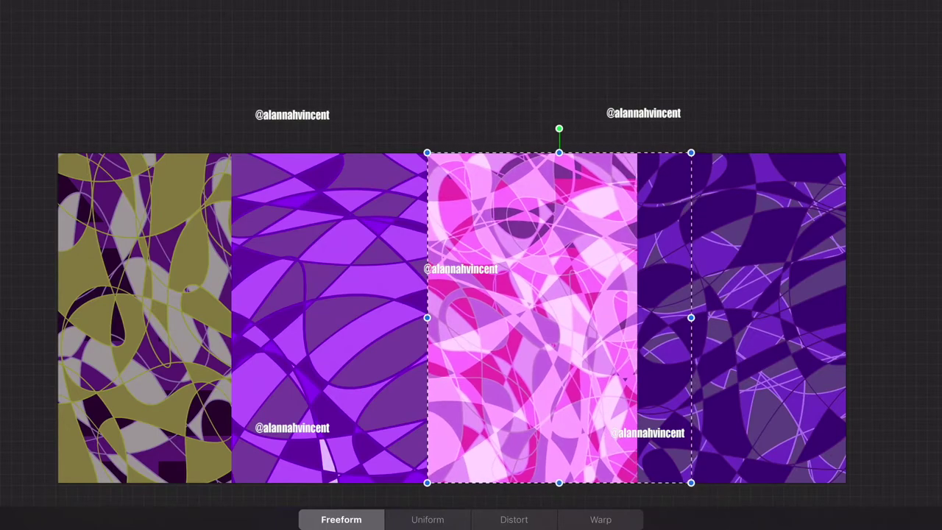
click(147, 8)
- Bring up the Camera Roll album for inserting a photo
click(95, 11)
click(84, 82)
click(92, 114)
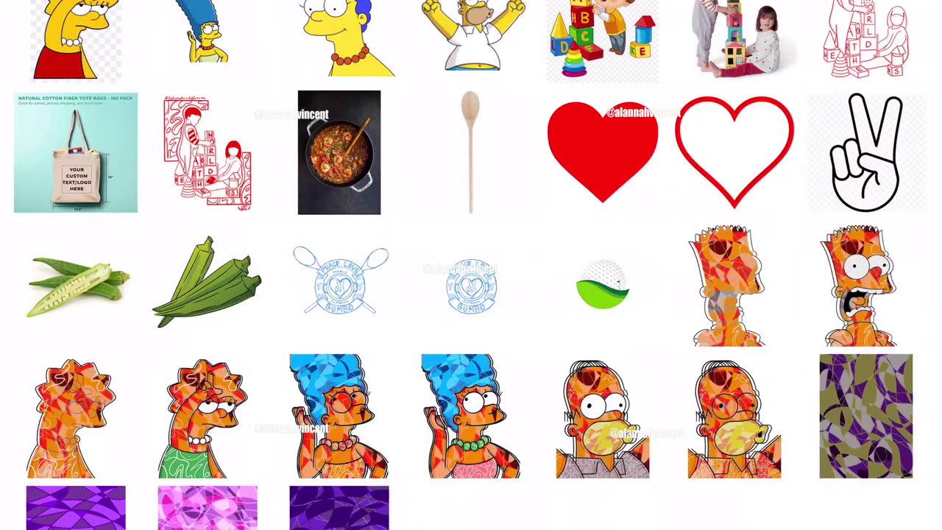
- Insert the screaming Bart image above the top pattern layer, at the banner's right end
click(338, 508)
click(912, 9)
click(799, 21)
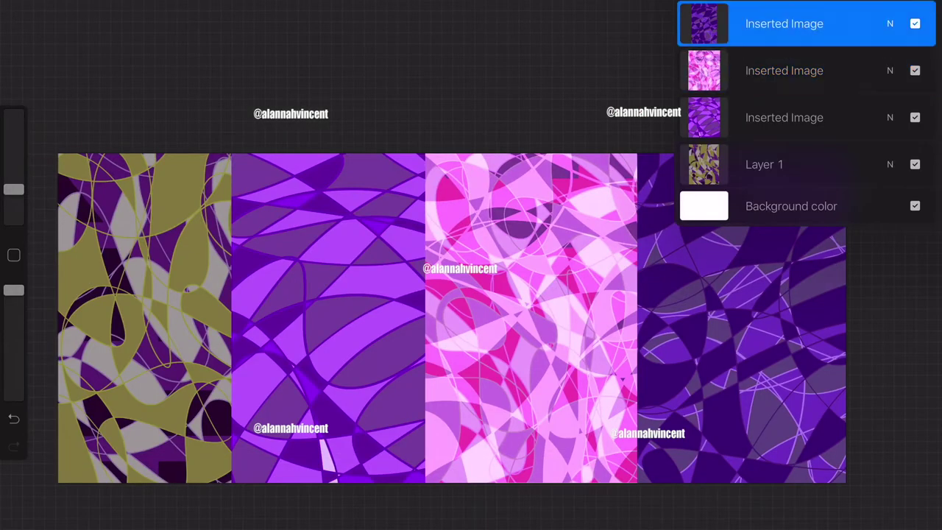
click(96, 10)
click(81, 84)
click(95, 41)
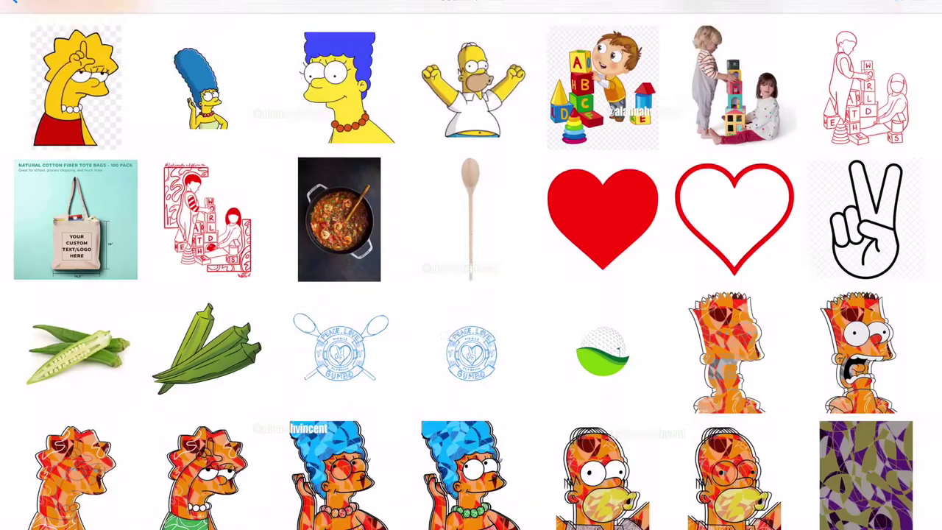
click(857, 287)
drag(432, 321, 655, 321)
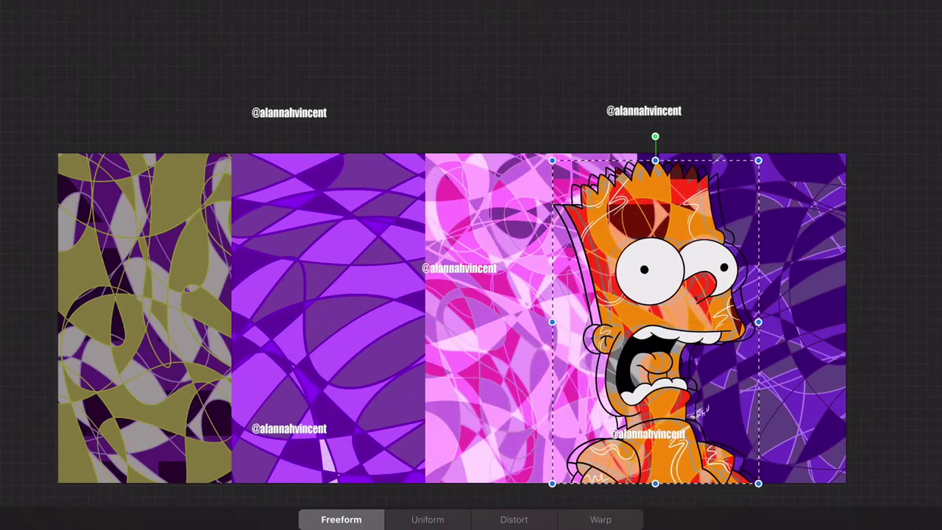
- Insert the green-dress Lisa image and place her next to Bart
click(59, 15)
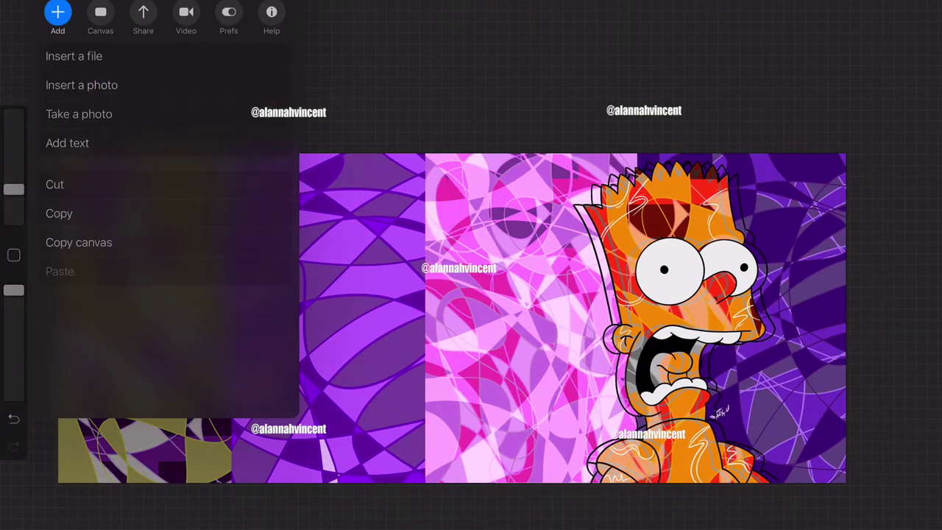
click(79, 80)
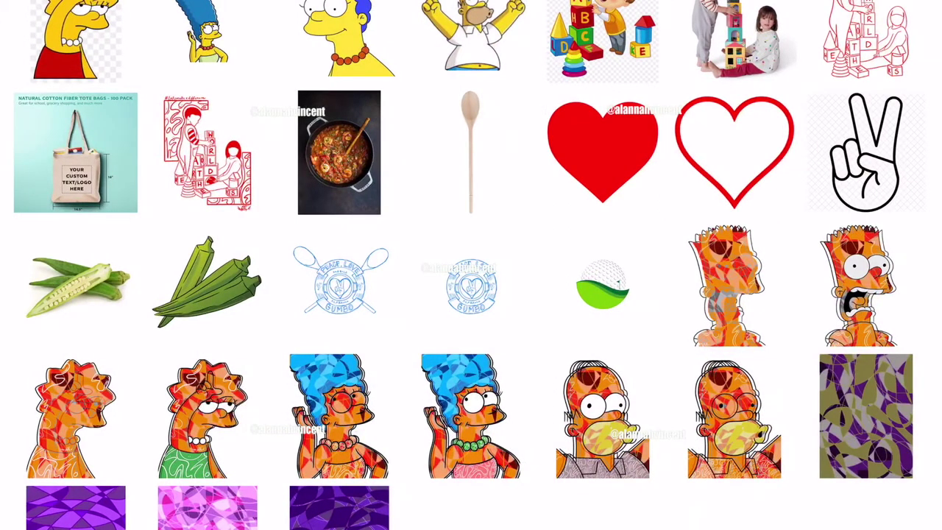
click(207, 418)
mouse_move(437, 324)
mouse_down()
mouse_move(524, 324)
mouse_move(505, 324)
mouse_up()
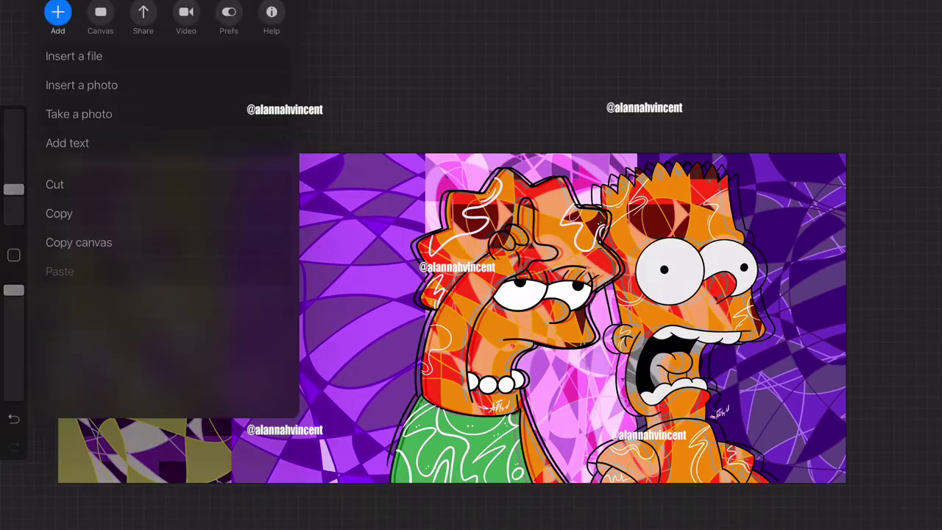
- Insert the Marge image with the green necklace
click(80, 83)
click(88, 34)
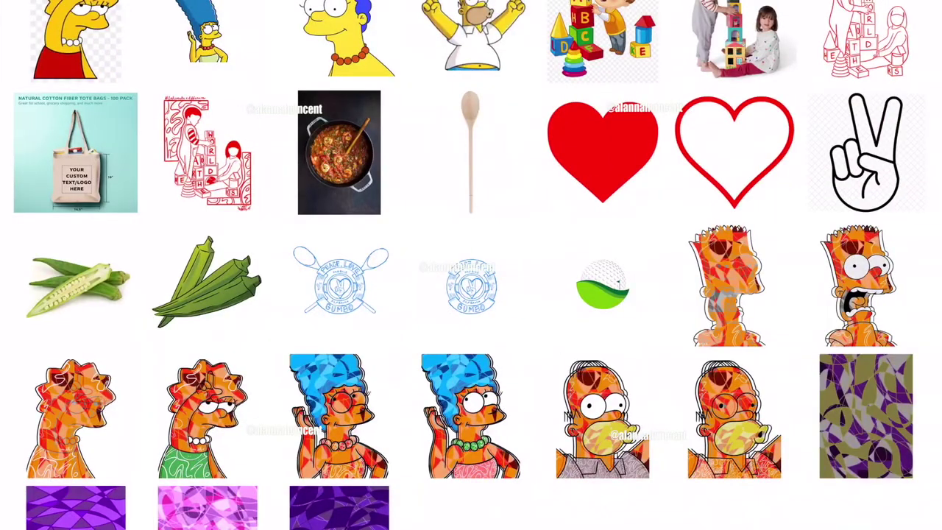
click(471, 416)
click(916, 13)
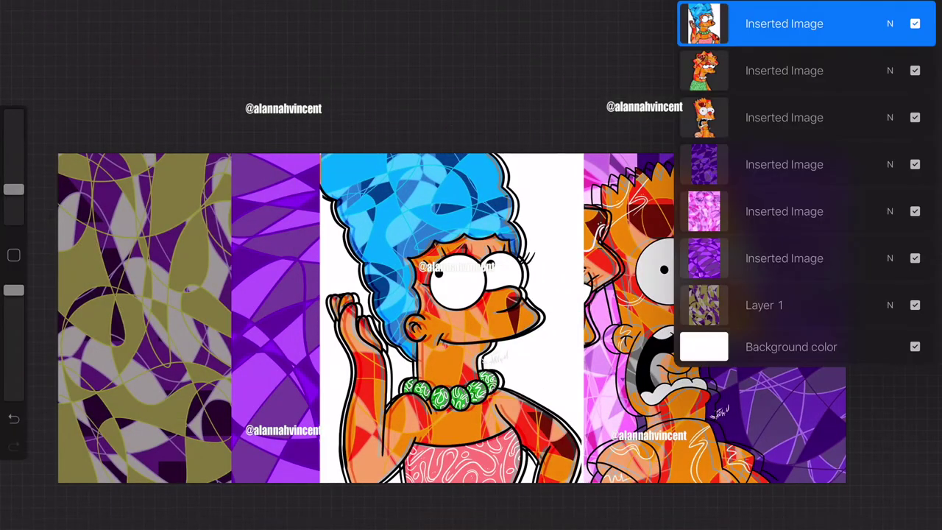
- Delete the Marge layer
drag(846, 22, 757, 22)
click(912, 22)
click(65, 13)
- Insert Homer at the banner's left end and move Marge left toward him
click(80, 85)
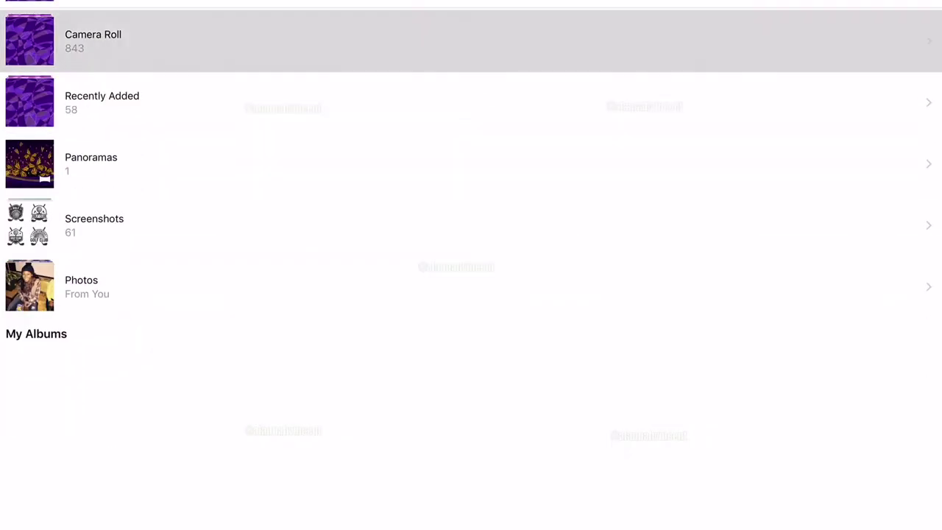
click(91, 34)
click(602, 416)
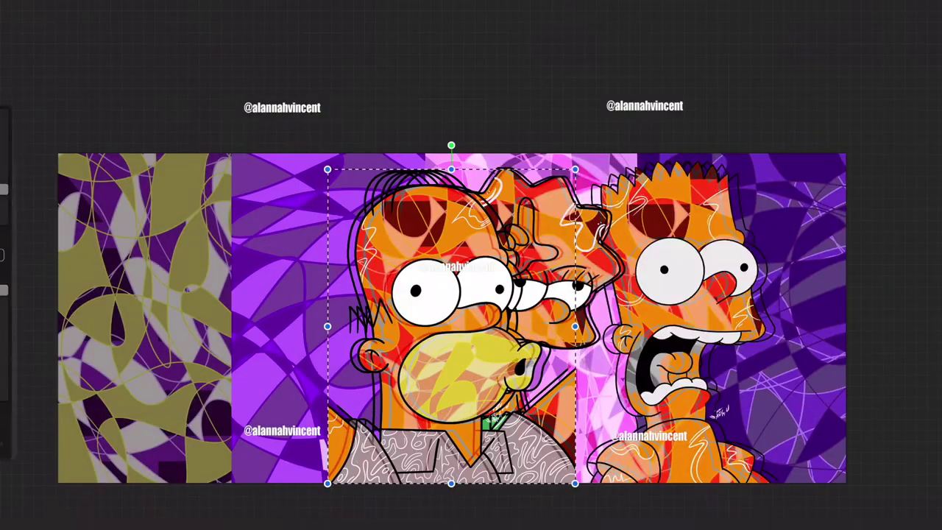
drag(448, 323, 186, 326)
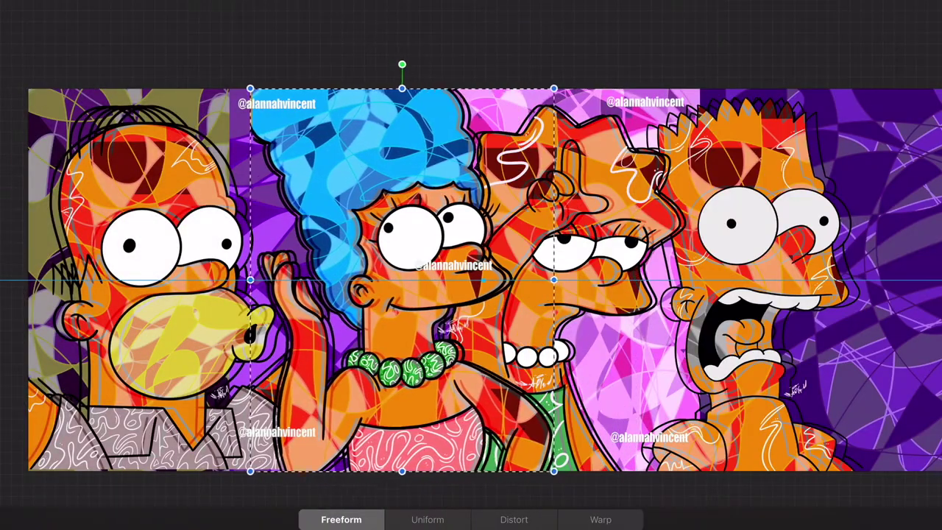
drag(426, 264, 393, 280)
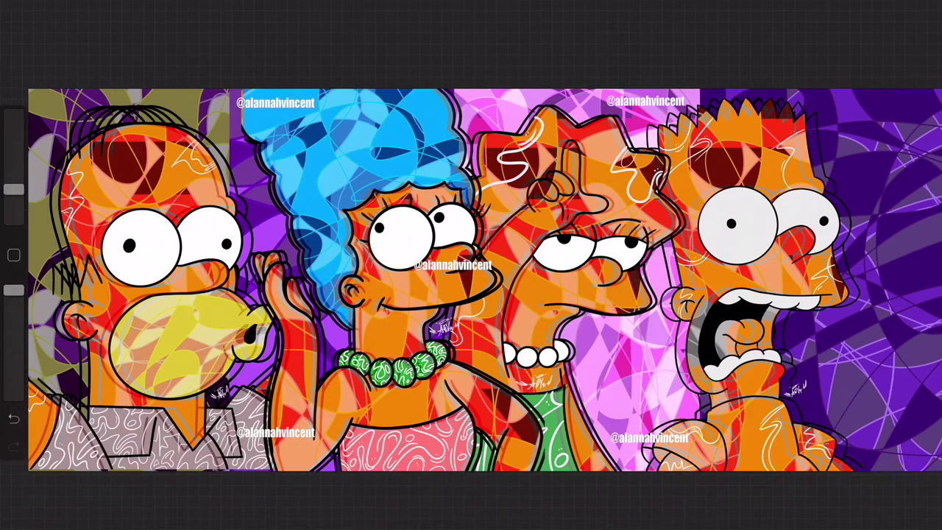
- Resize and reposition Homer with Freeform Transform to fit the first panel
click(911, 15)
click(736, 69)
click(112, 15)
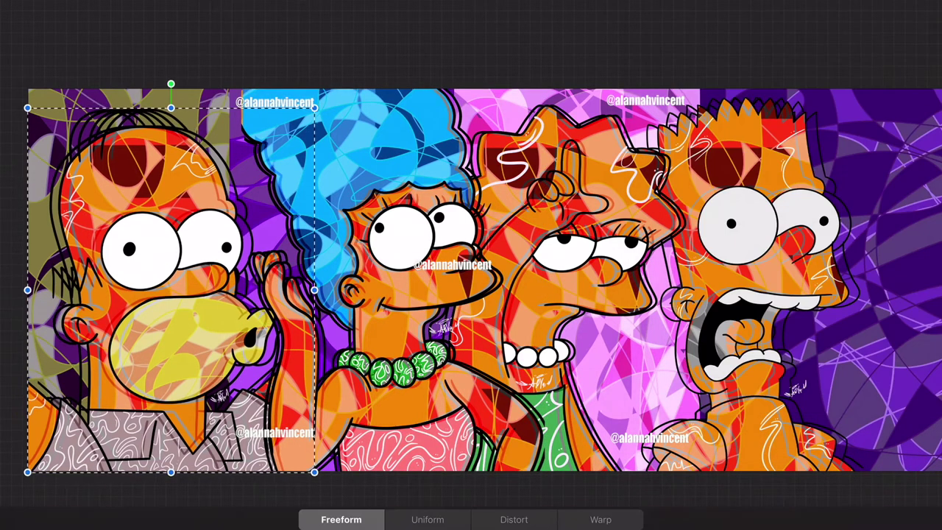
mouse_move(314, 107)
mouse_down()
mouse_move(326, 107)
mouse_move(314, 104)
mouse_up()
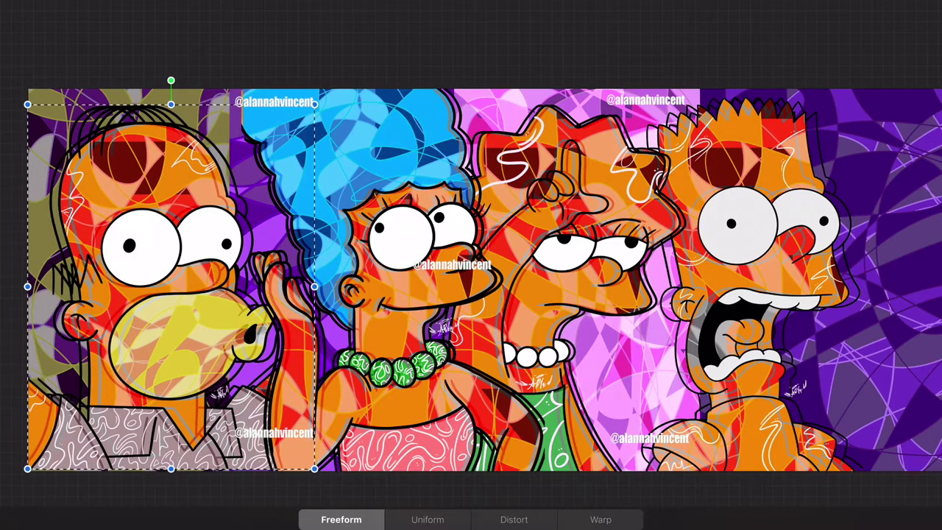
drag(169, 286, 168, 291)
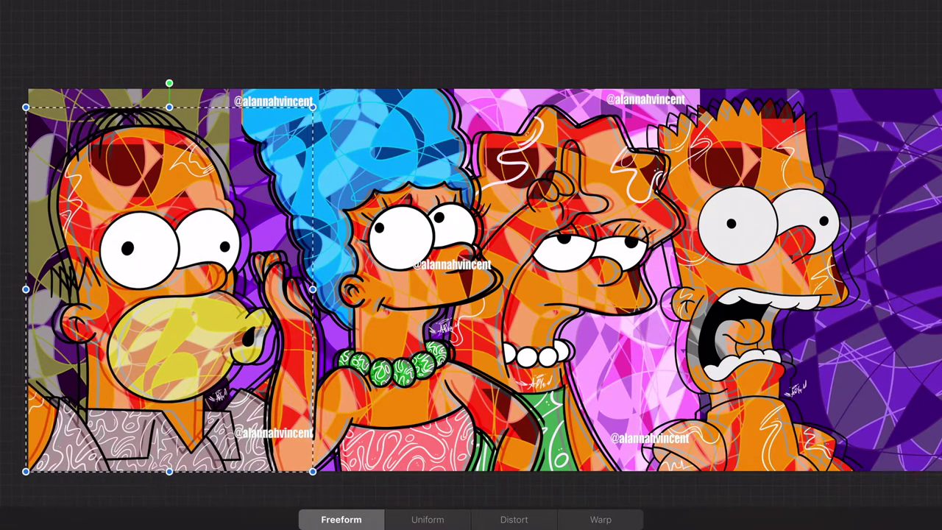
drag(26, 107, 12, 89)
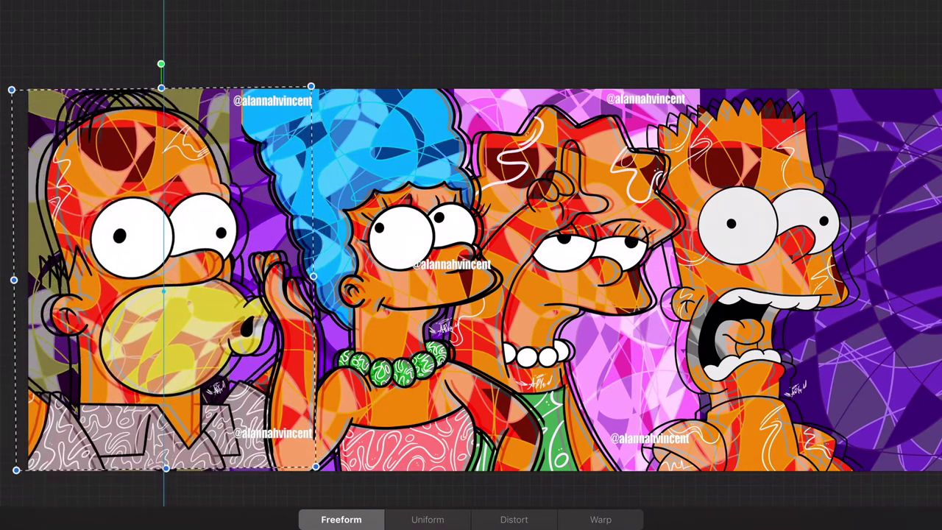
drag(166, 279, 165, 284)
drag(12, 93, 17, 103)
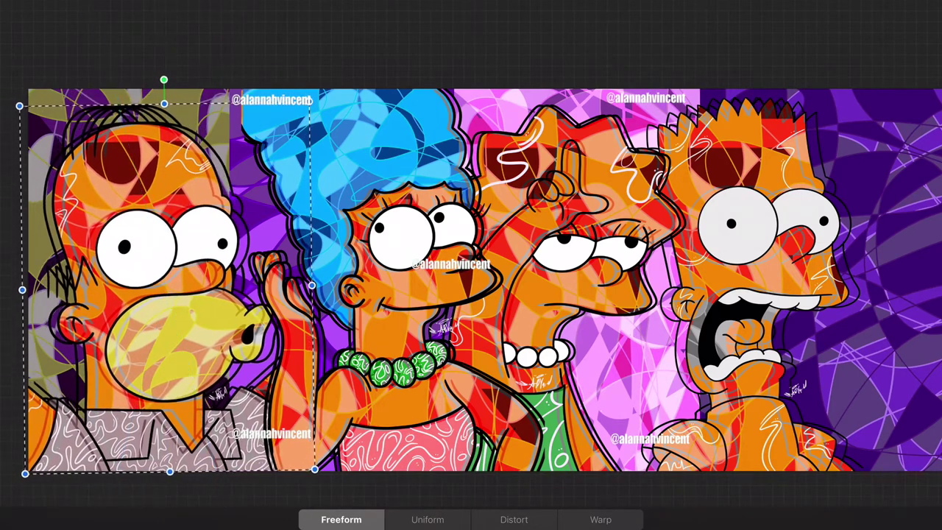
- Move the Homer and Marge layers to the top of the layer stack
key(l)
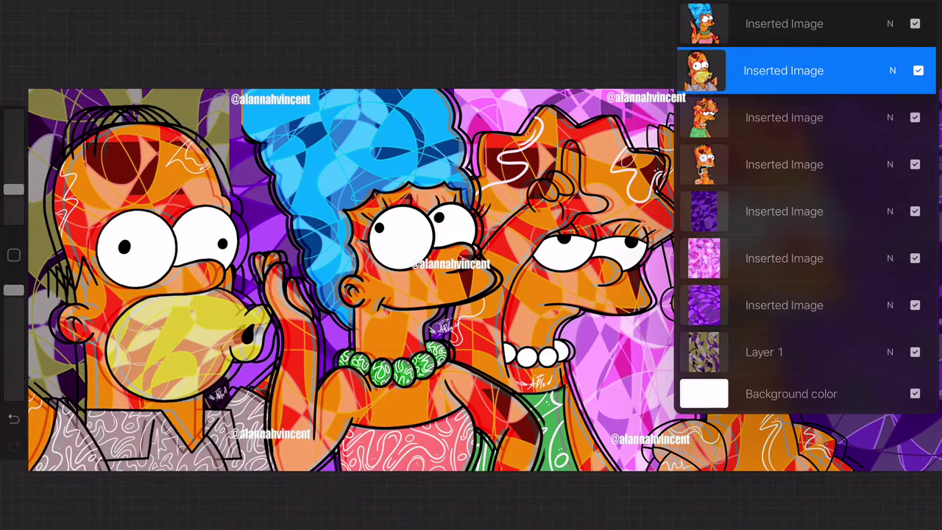
drag(784, 70, 784, 23)
click(784, 70)
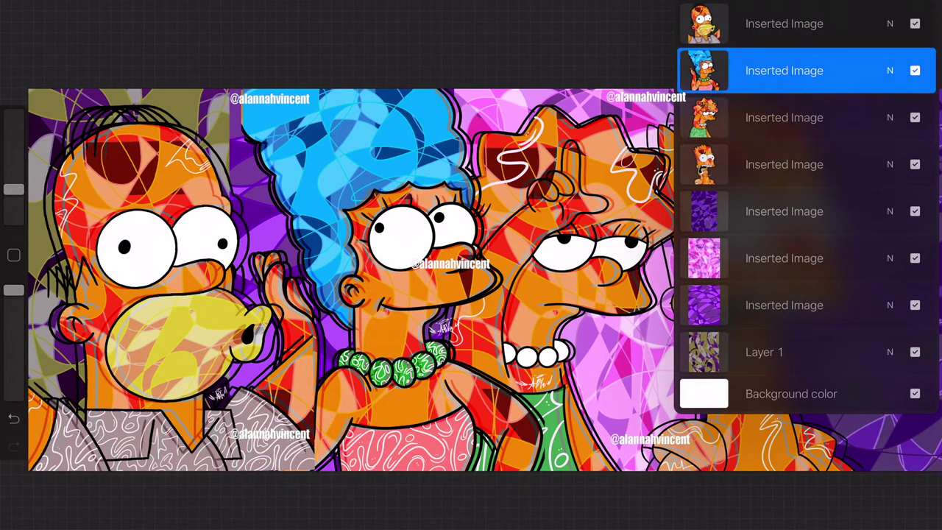
mouse_move(784, 71)
mouse_down()
mouse_move(784, 14)
mouse_move(784, 24)
mouse_up()
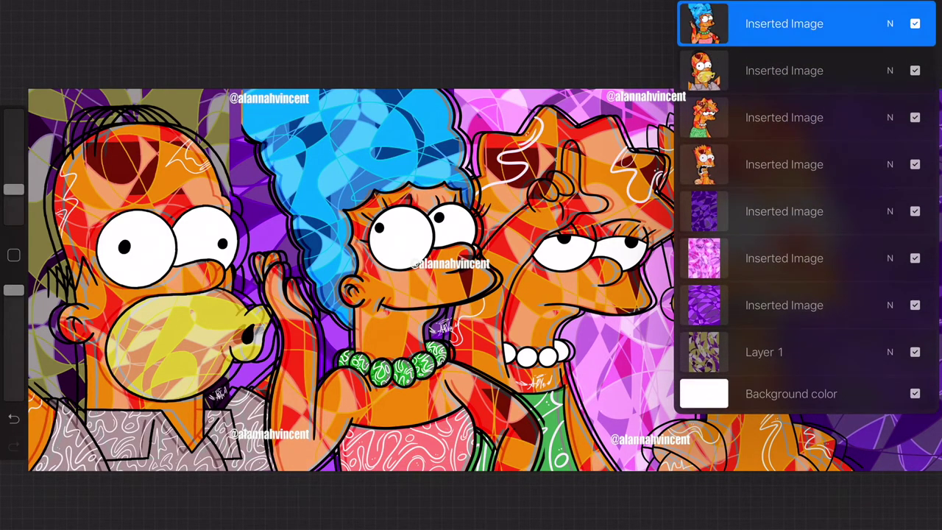
- Move Lisa right onto the pink panel and Bart into the last purple panel
click(784, 118)
key(v)
mouse_move(557, 287)
mouse_down()
mouse_move(648, 287)
mouse_move(611, 287)
mouse_up()
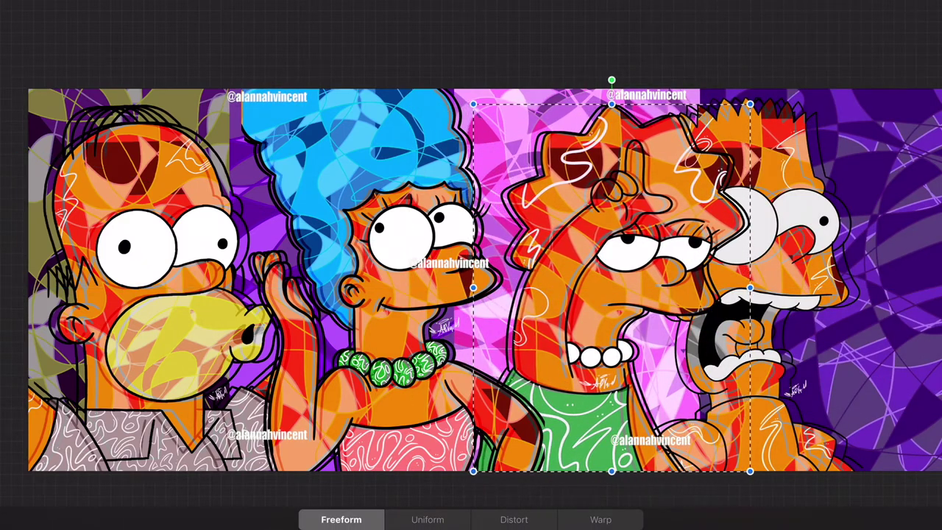
click(783, 162)
drag(756, 287, 801, 283)
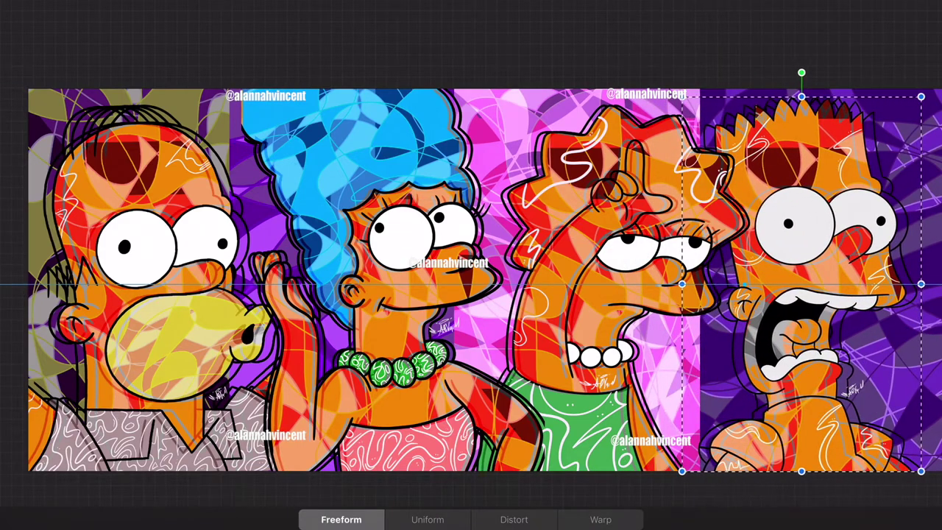
scroll(471, 280, down, 2)
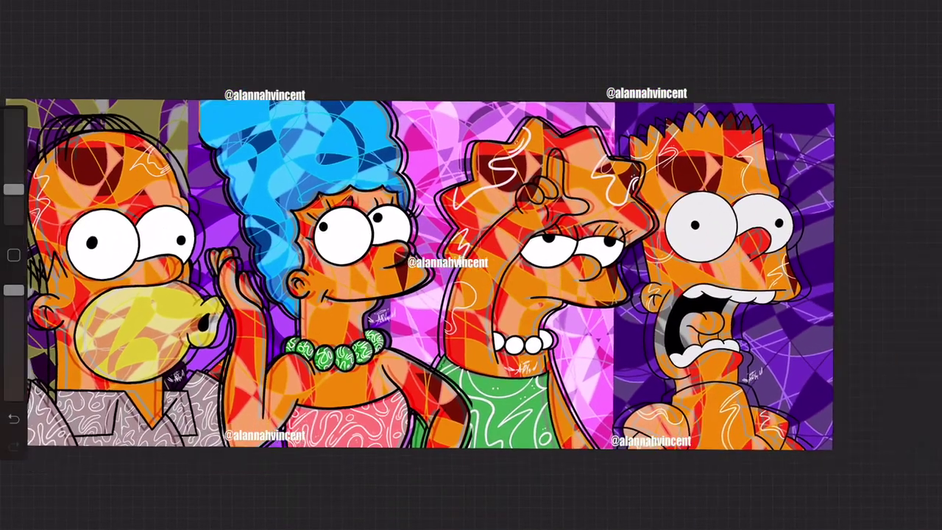
scroll(463, 285, down, 1)
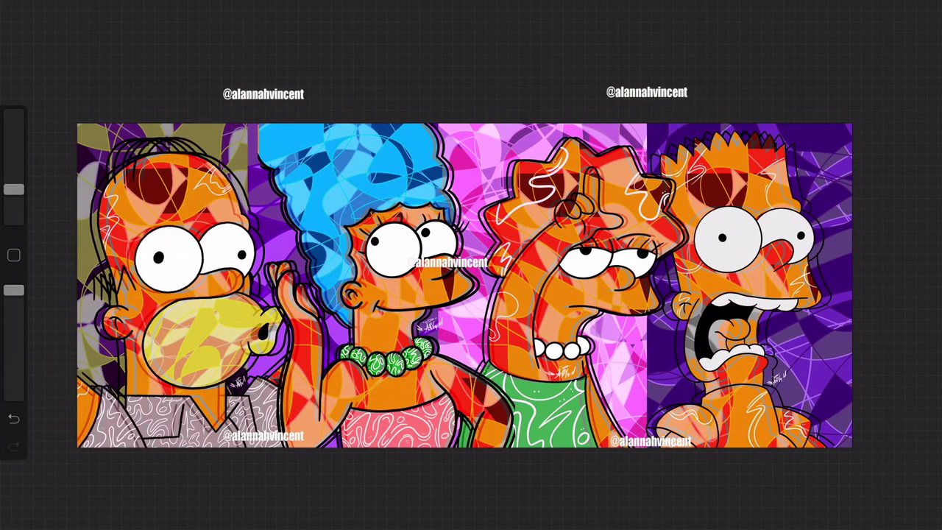
scroll(284, 315, up, 5)
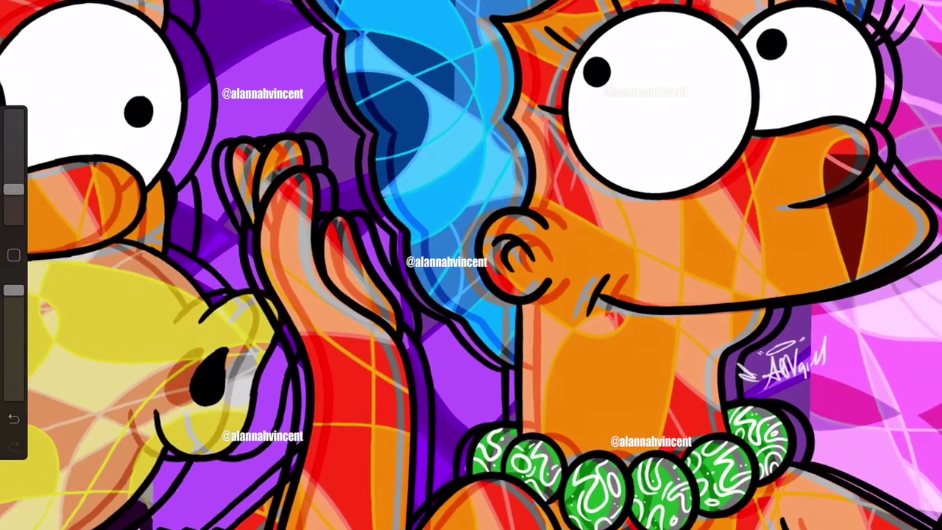
key(l)
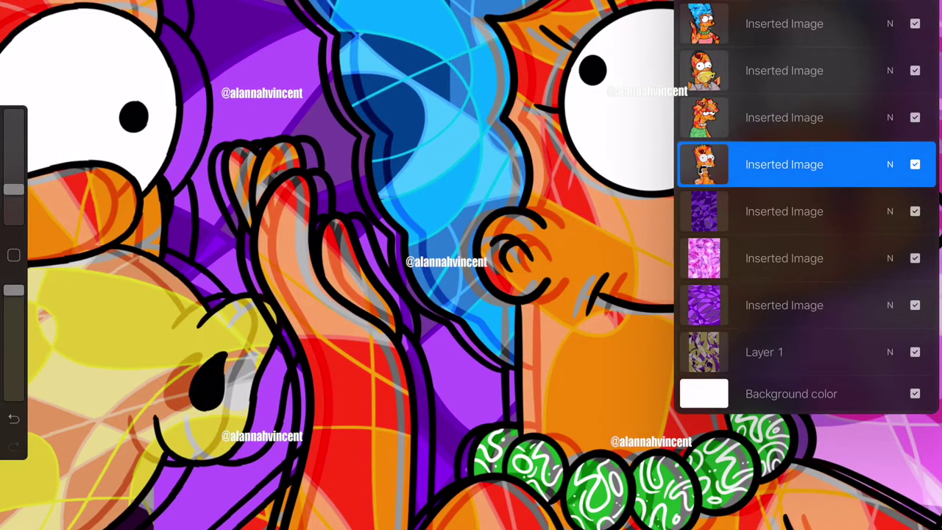
- Group the Homer and Marge layers, then add the other characters and pink pattern
drag(784, 70, 784, 24)
mouse_move(783, 148)
mouse_down()
mouse_move(783, 88)
mouse_move(784, 101)
mouse_up()
drag(783, 196, 783, 148)
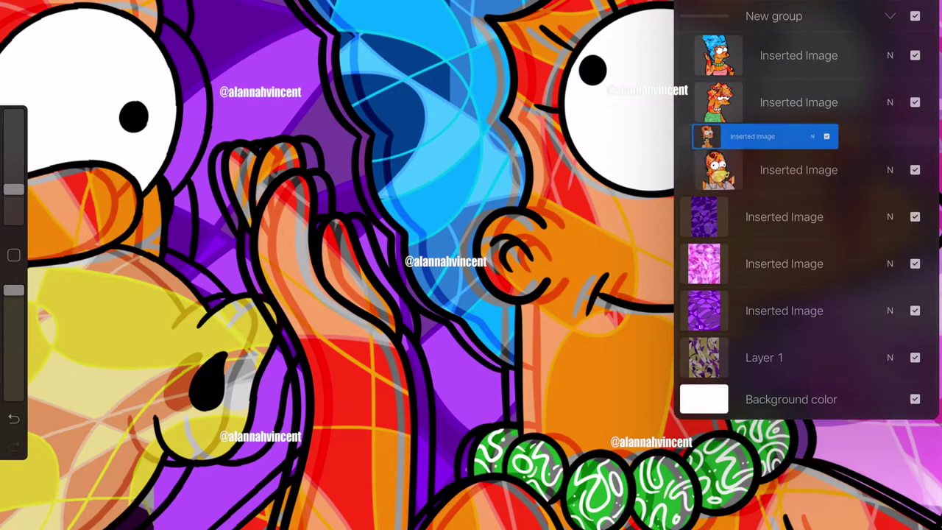
drag(783, 195, 784, 242)
drag(784, 290, 784, 195)
- Add the purple patterns and Layer 1 to the group, then collapse and hide it
mouse_move(783, 337)
mouse_down()
mouse_move(784, 221)
mouse_move(783, 242)
mouse_up()
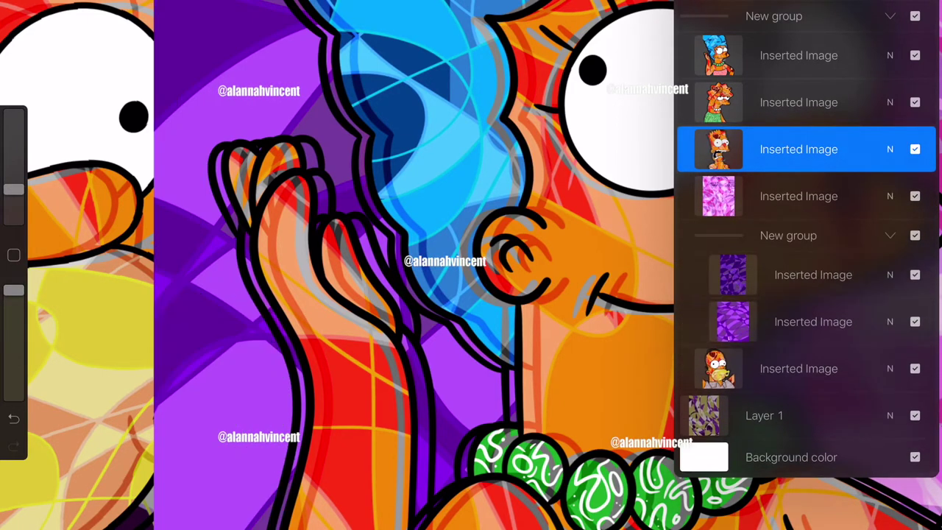
drag(798, 367, 784, 368)
key(ctrl+z)
drag(799, 289, 796, 101)
drag(783, 336, 798, 331)
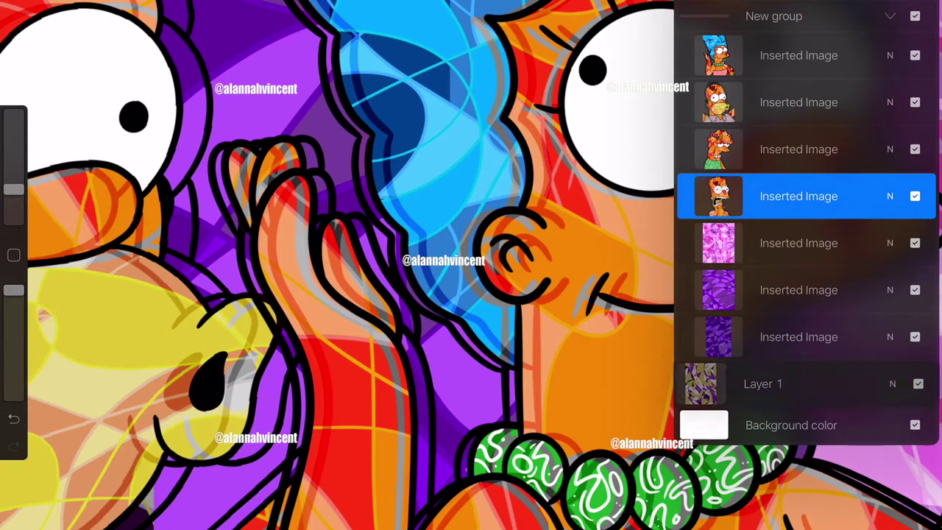
drag(763, 384, 763, 326)
click(890, 16)
click(914, 29)
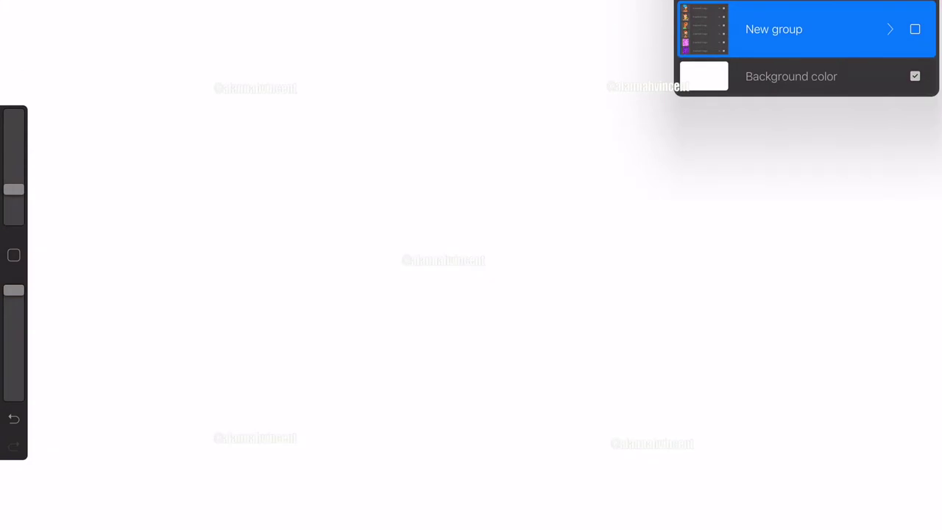
- Show the character group again, duplicate it, and select its first image layer
scroll(471, 294, down, 3)
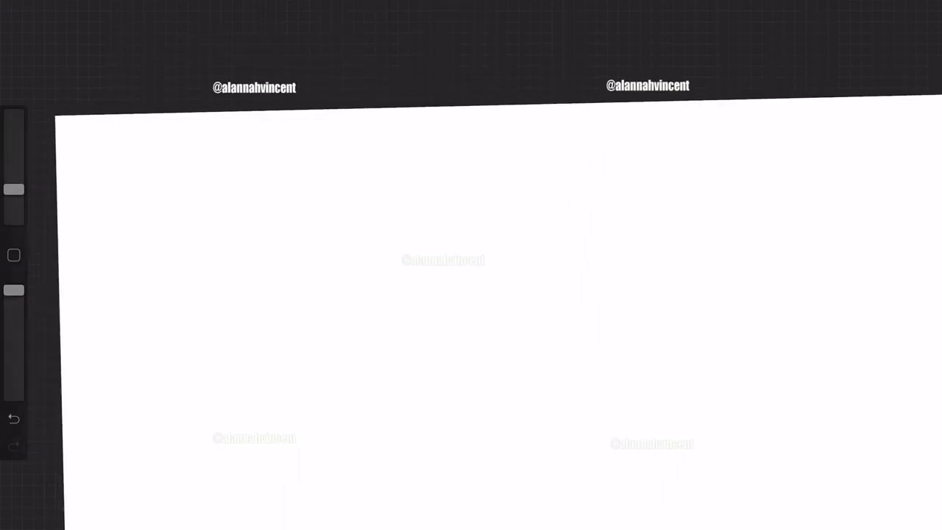
click(914, 29)
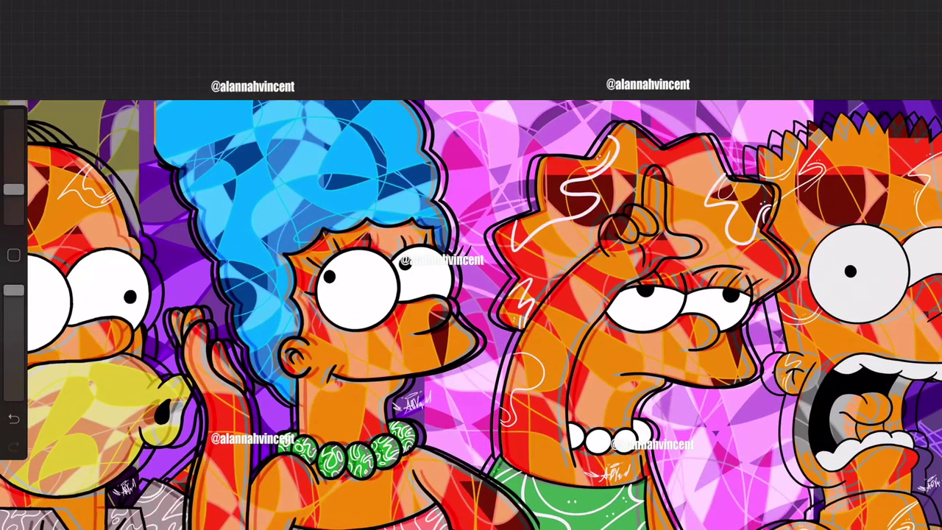
drag(846, 30, 736, 29)
click(790, 27)
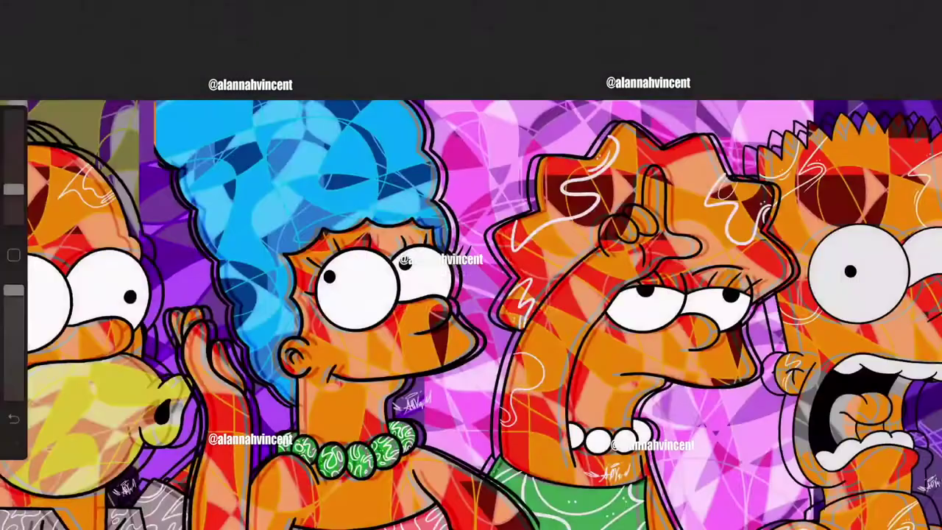
click(890, 30)
click(798, 55)
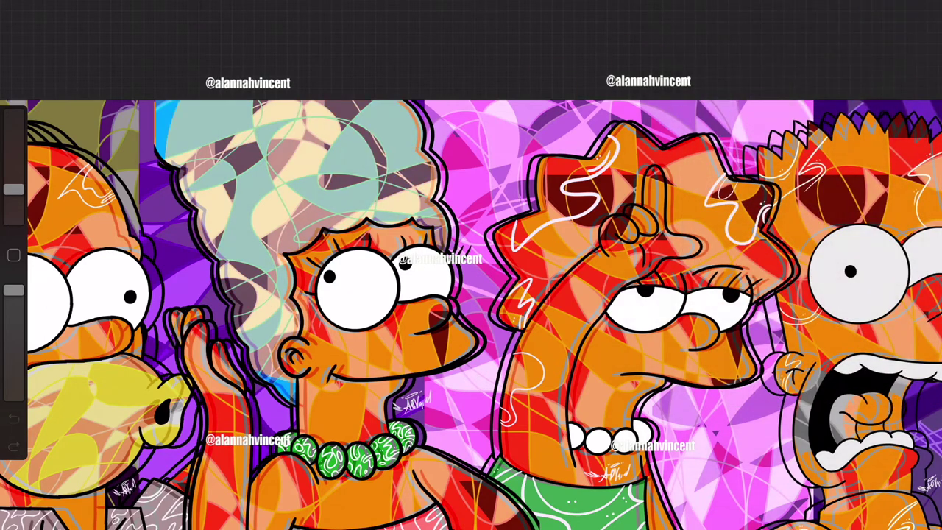
- Undo to restore Marge's bright blue hair and delete the unneeded layer group
key(ctrl+z)
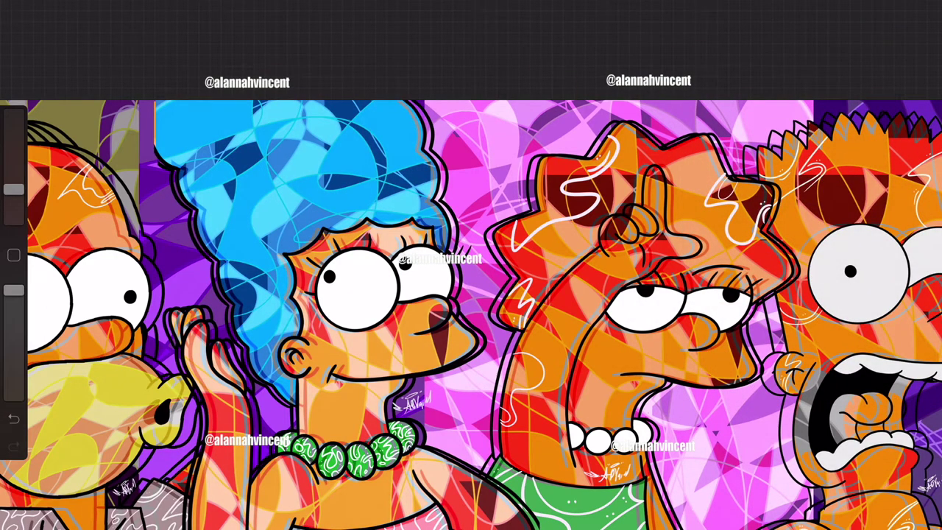
key(l)
click(890, 16)
drag(846, 27, 736, 27)
click(901, 28)
click(441, 295)
scroll(471, 265, up, 5)
scroll(470, 264, up, 2)
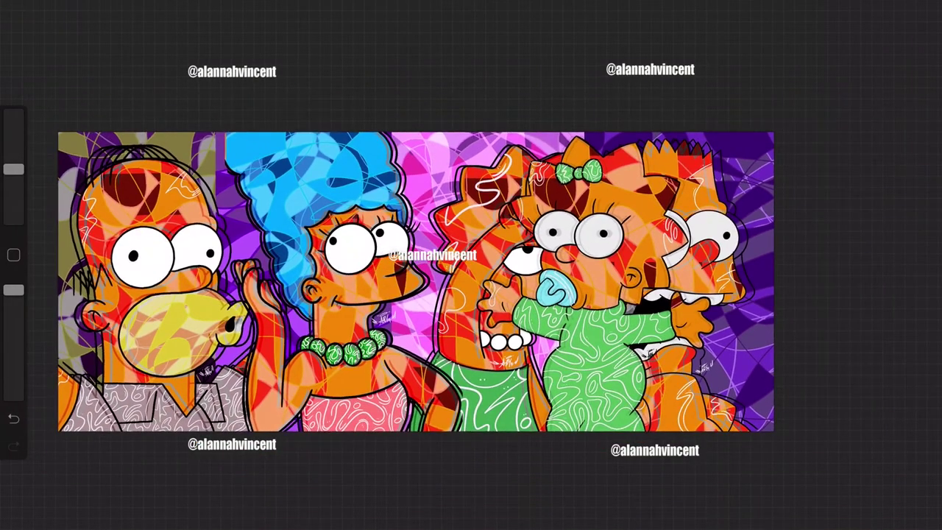
- Open the layer list showing Maggie's new layer above the character group
key(l)
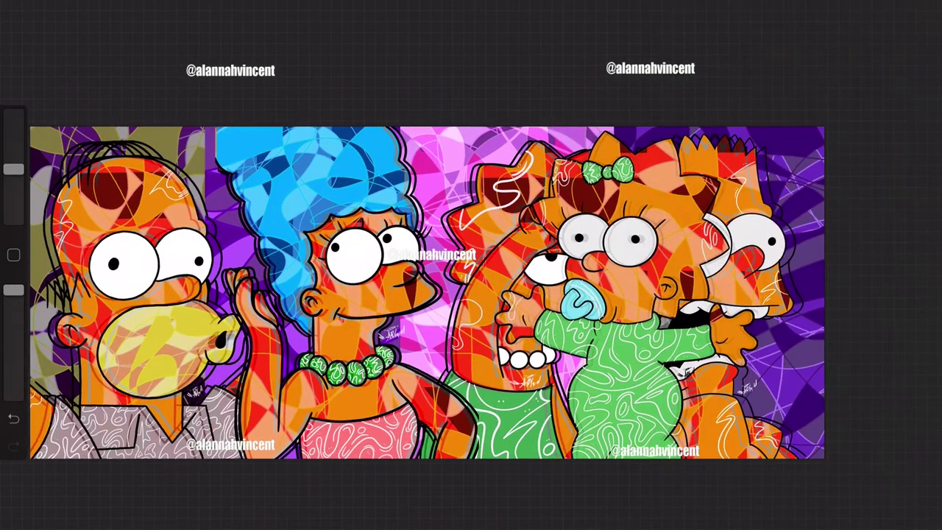
- Move Maggie left over Lisa and scale her to fit beside Marge
key(v)
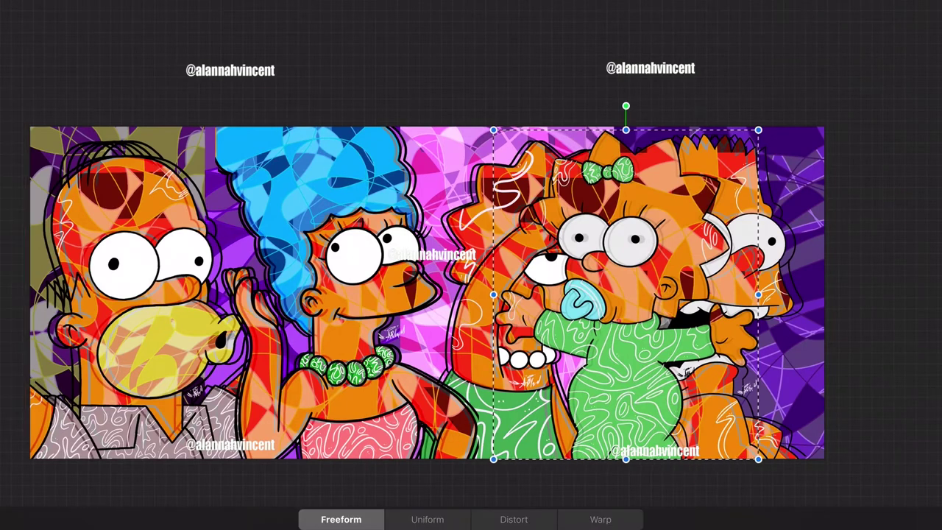
drag(625, 294, 463, 294)
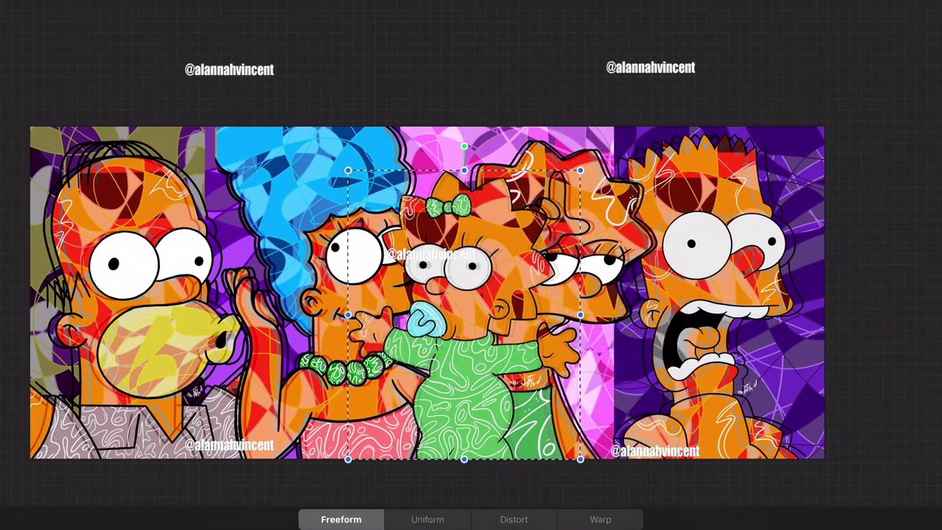
drag(464, 146, 583, 195)
key(ctrl+z)
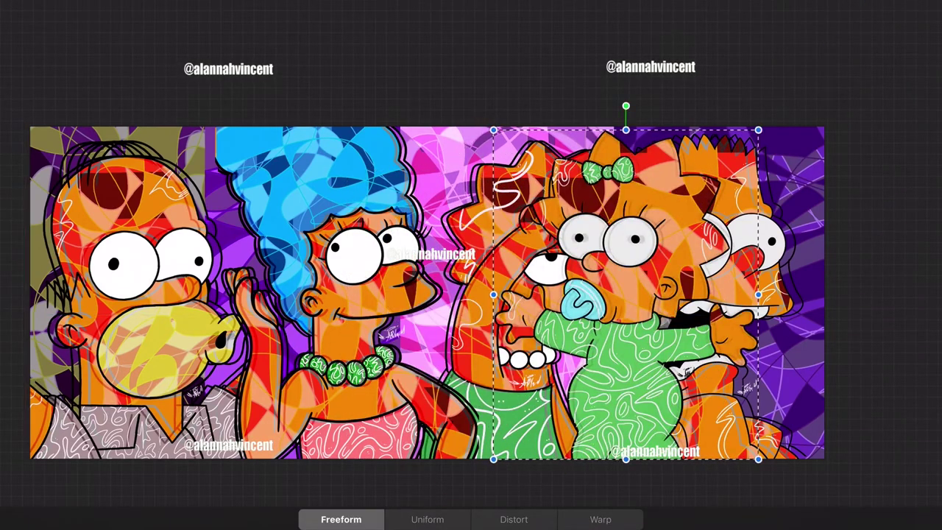
key(ctrl+z)
key(ctrl+z)
drag(625, 294, 458, 309)
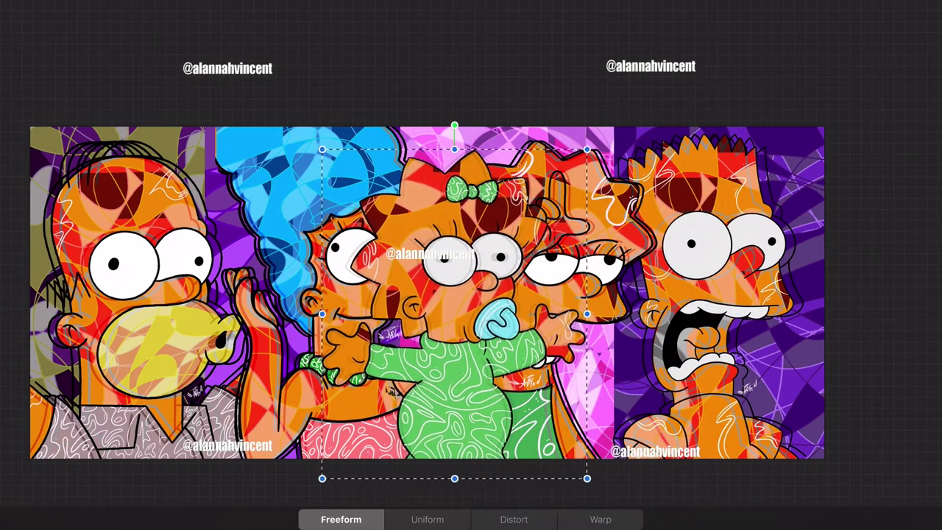
drag(589, 138, 546, 193)
drag(546, 467, 562, 495)
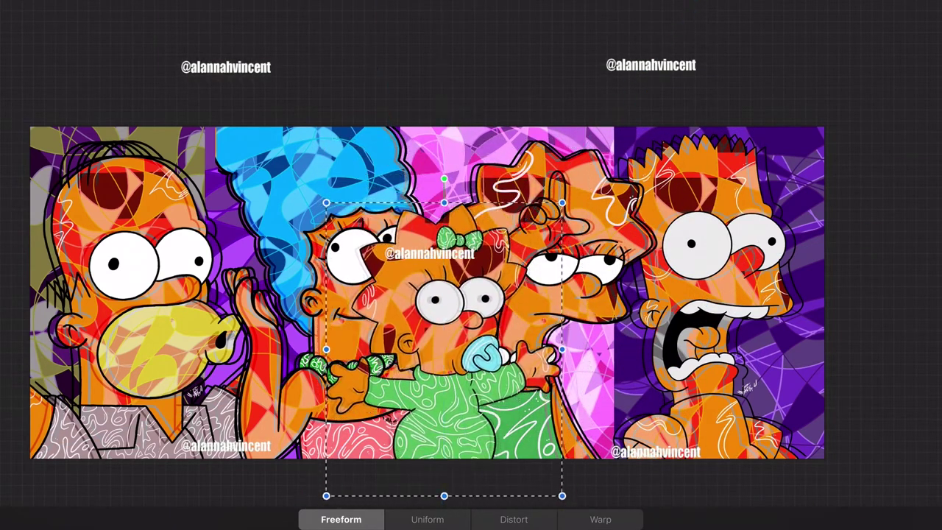
- Shift Bart slightly right and Lisa about 55 px right to overlap him
click(888, 14)
click(798, 243)
drag(706, 294, 726, 294)
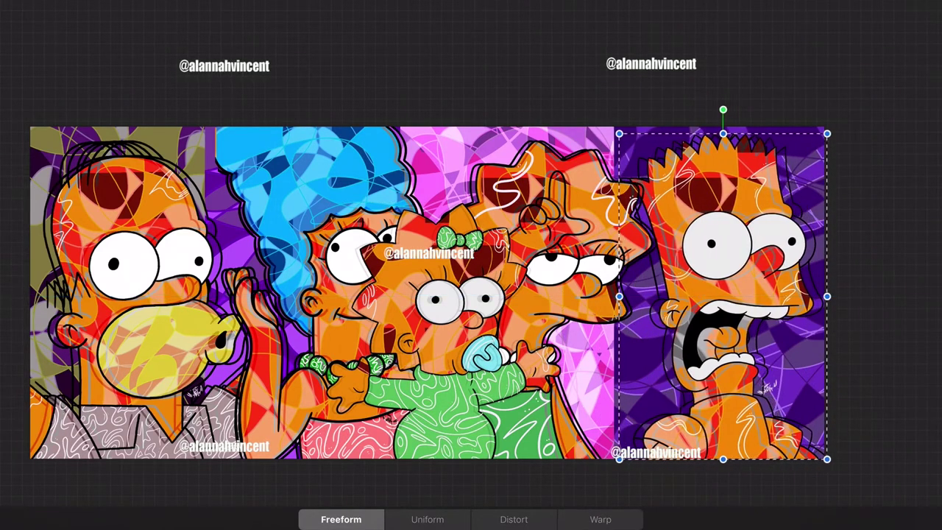
click(150, 14)
click(888, 15)
click(798, 195)
click(151, 15)
drag(537, 295, 576, 295)
click(151, 15)
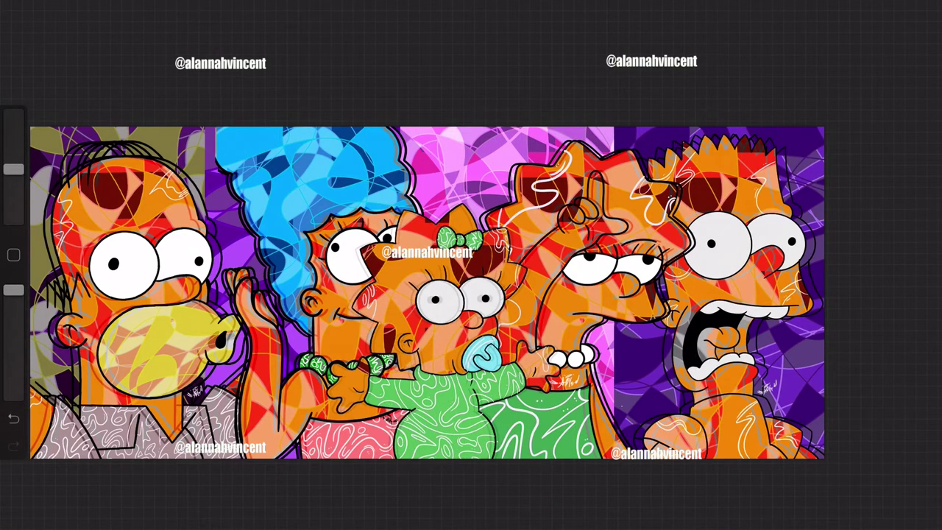
- Nudge Homer's layer slightly into place on the banner
scroll(471, 294, up, 3)
click(920, 15)
click(809, 148)
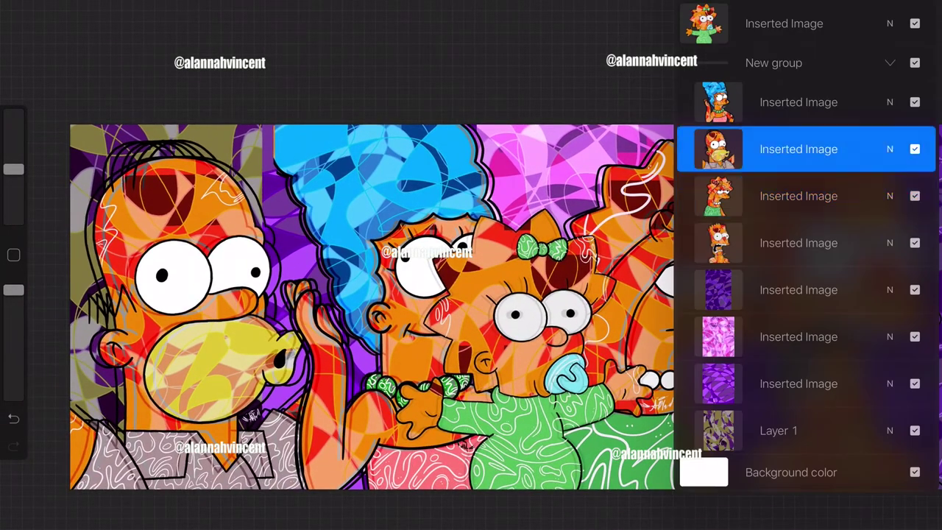
click(151, 15)
drag(199, 309, 190, 314)
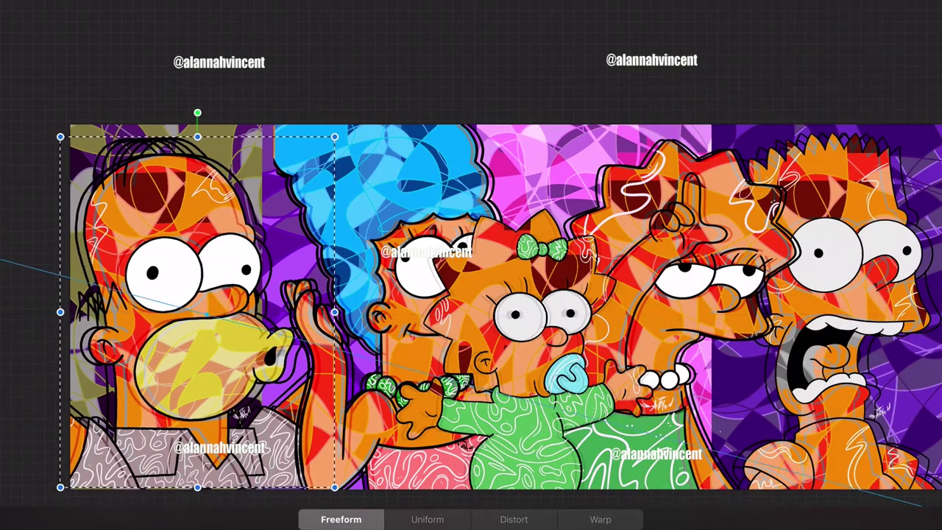
click(150, 15)
- Shift Marge left, keeping her layer above Homer's after trying it below
click(920, 14)
click(798, 102)
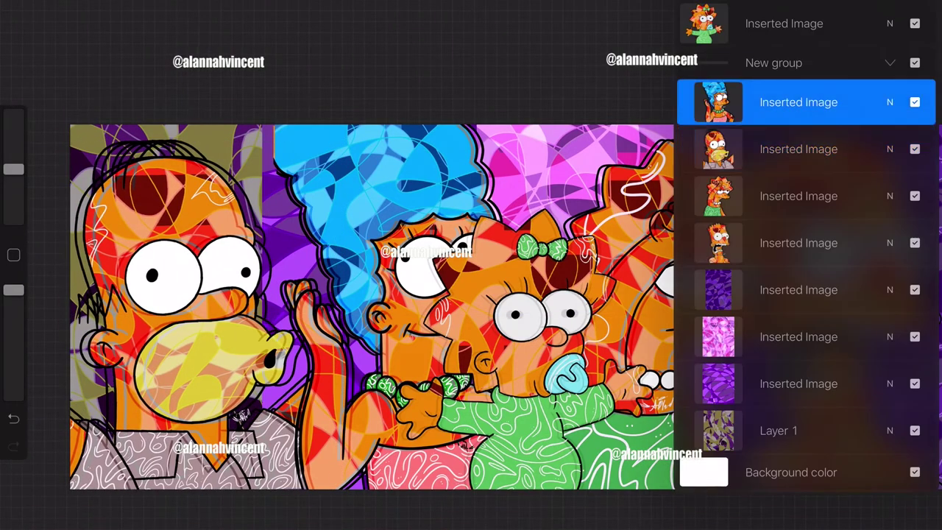
click(151, 14)
drag(412, 294, 392, 295)
click(151, 14)
click(919, 15)
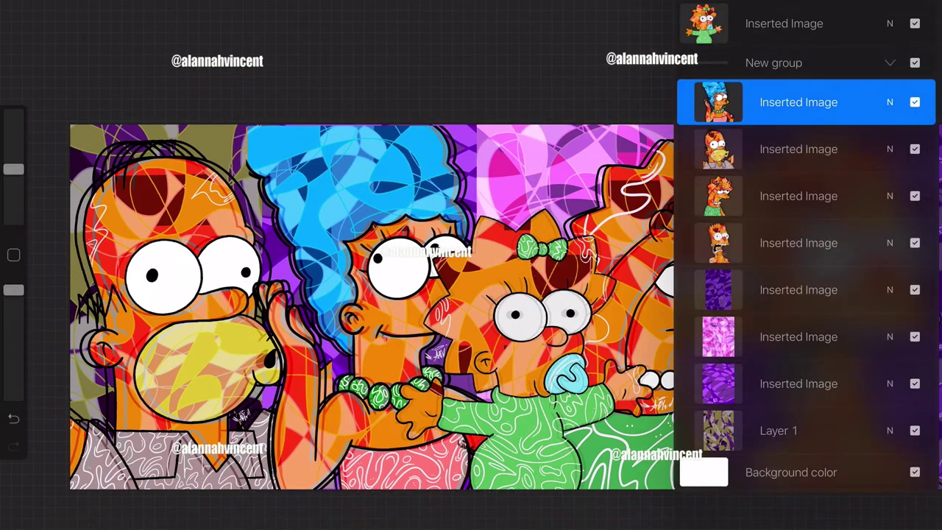
drag(798, 101, 798, 148)
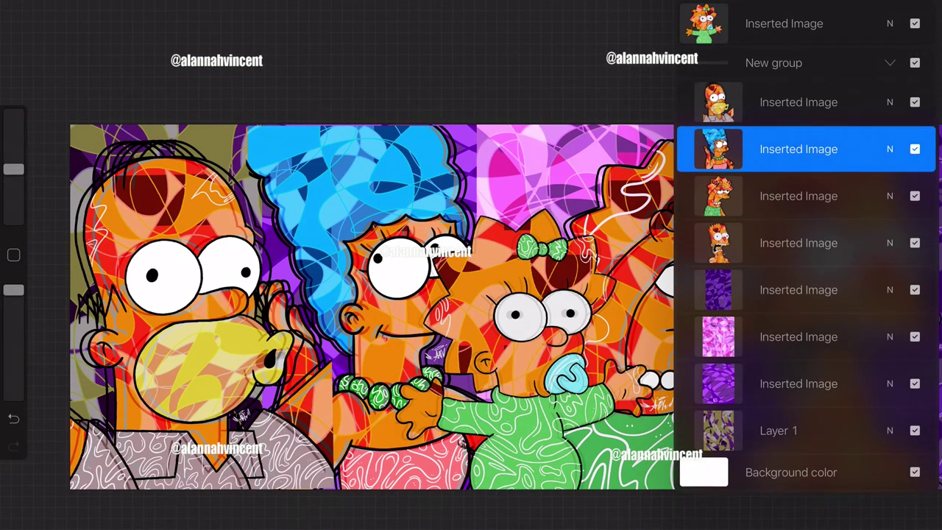
drag(798, 148, 798, 101)
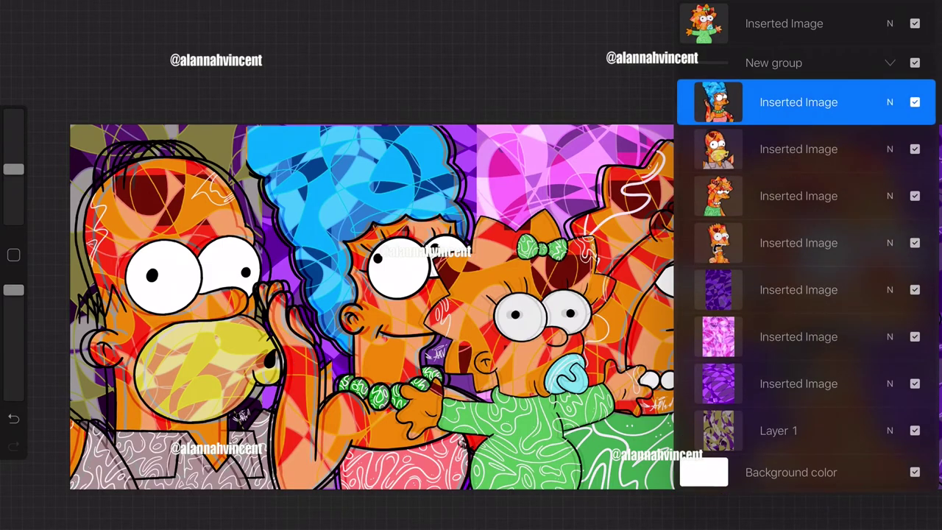
- Move Maggie right, then drop her layer into New group below Marge
click(784, 23)
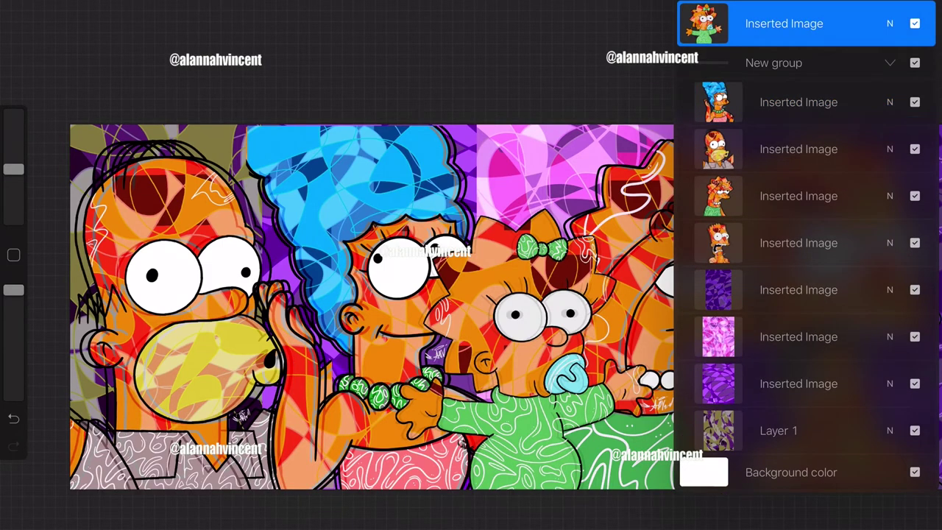
click(151, 15)
mouse_move(508, 287)
mouse_down()
mouse_move(621, 317)
mouse_move(560, 316)
mouse_up()
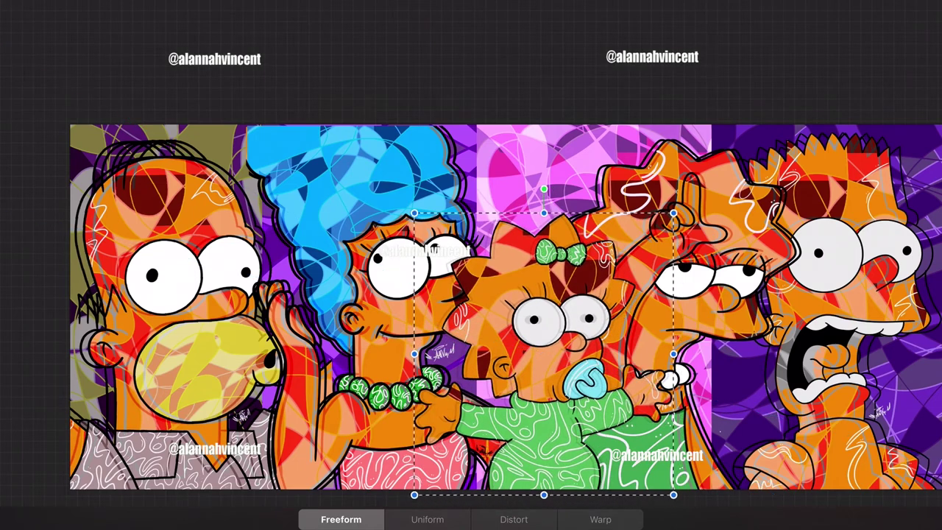
drag(545, 316, 540, 317)
click(916, 11)
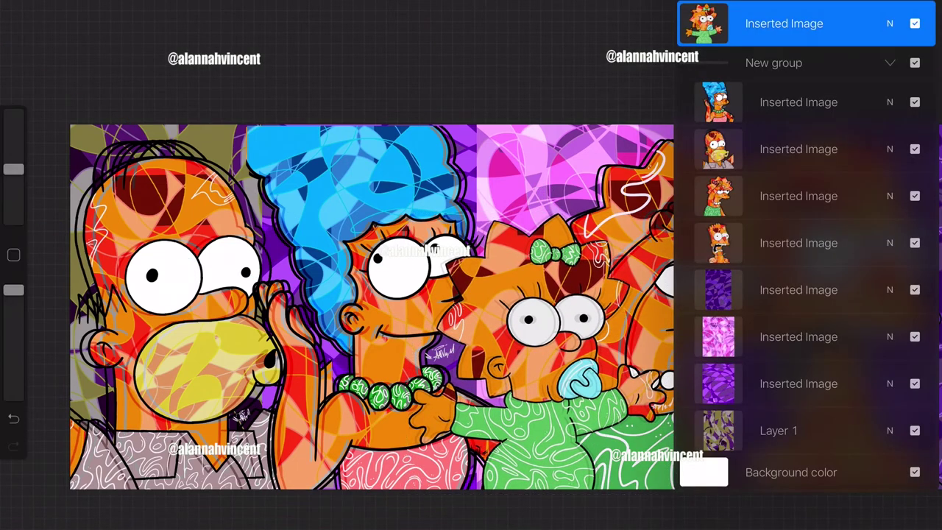
mouse_move(784, 23)
mouse_down()
mouse_move(778, 95)
mouse_move(799, 103)
mouse_up()
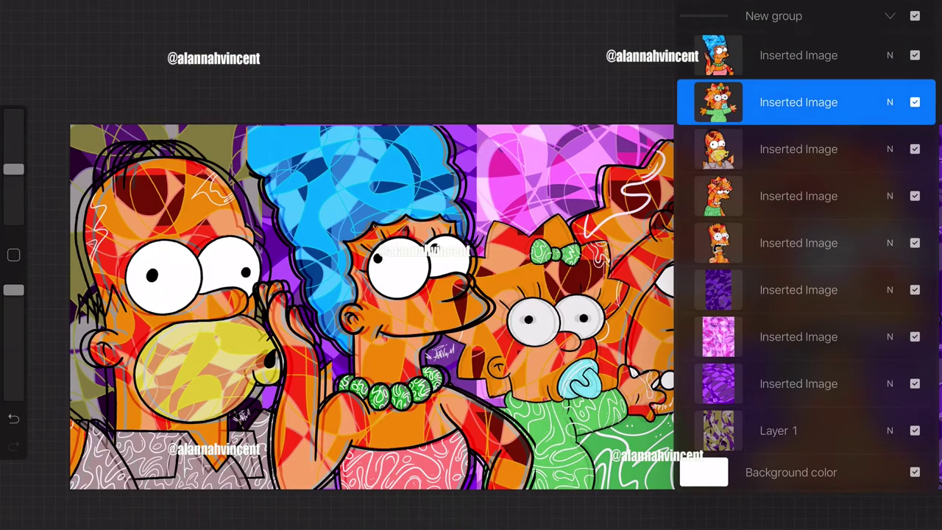
click(916, 11)
scroll(480, 320, down, 2)
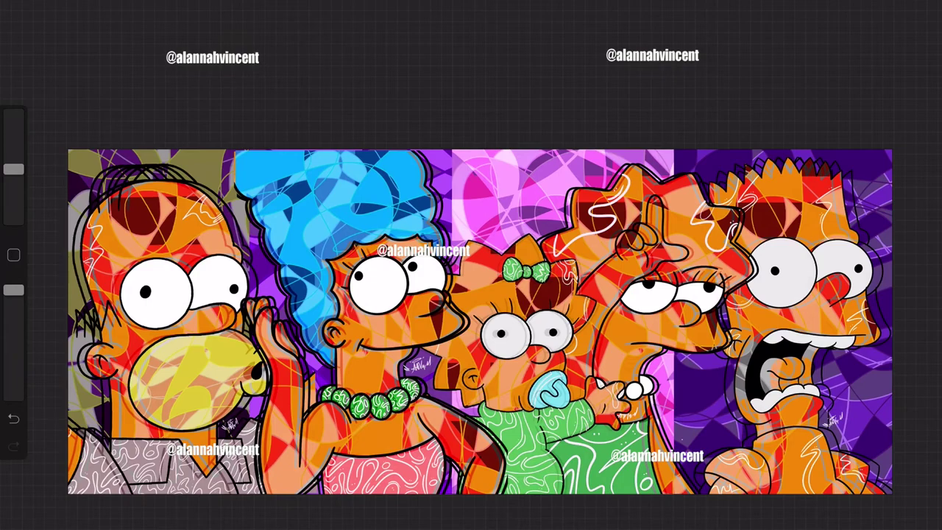
scroll(480, 321, up, 5)
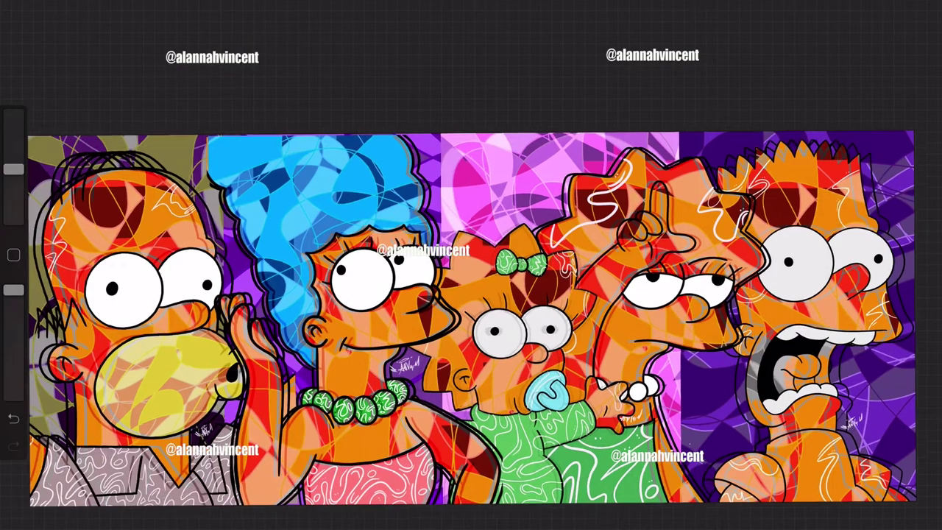